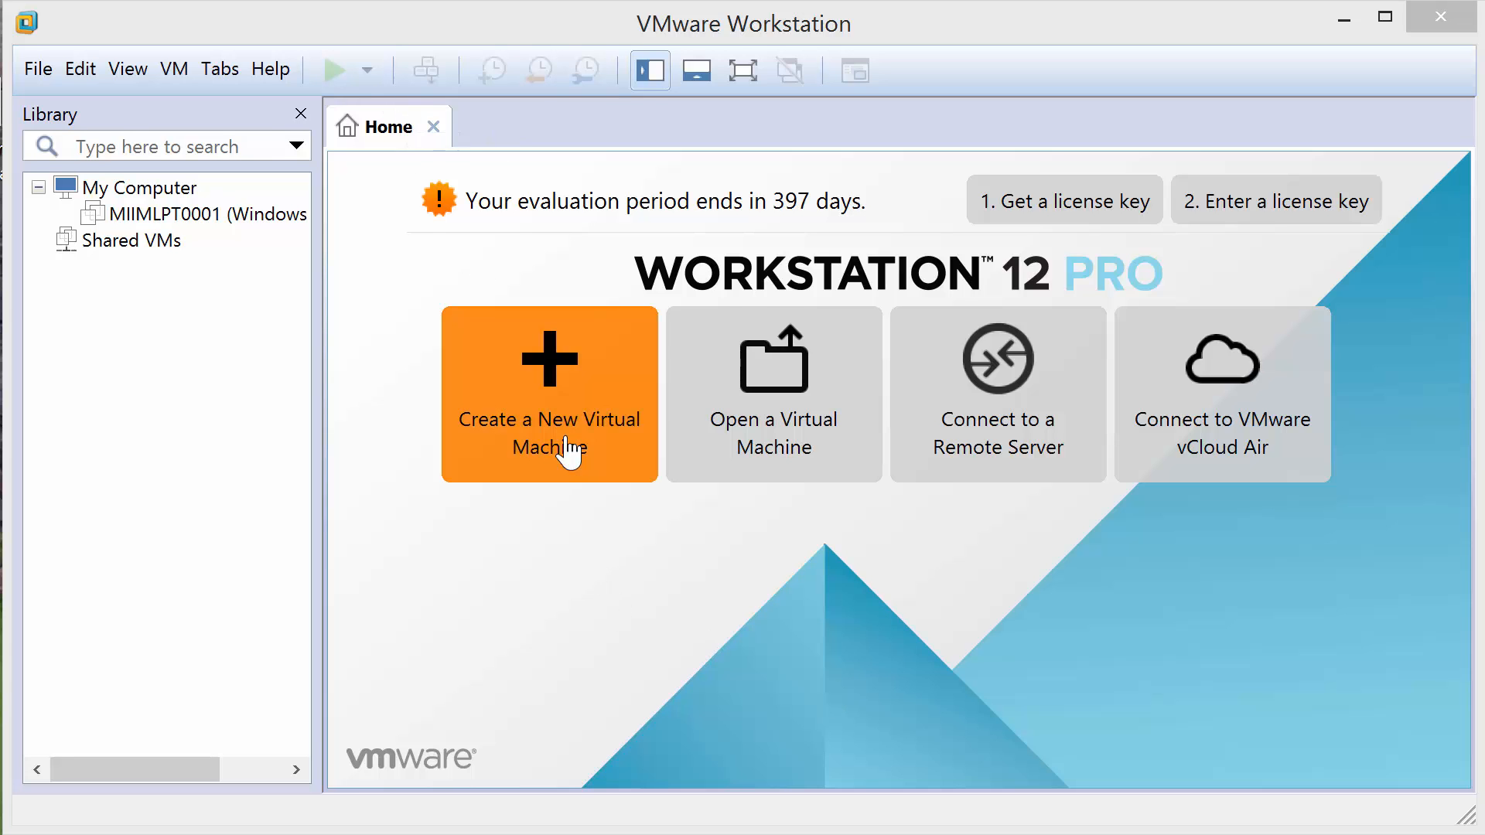
Start a typical new virtual machine and install from the ISO in Documents, Software & Drivers, "Windows Server 2012 R2 (x64) - DVD Lab Install (English)"
{"action": "left_click", "coordinate": [570, 448]}
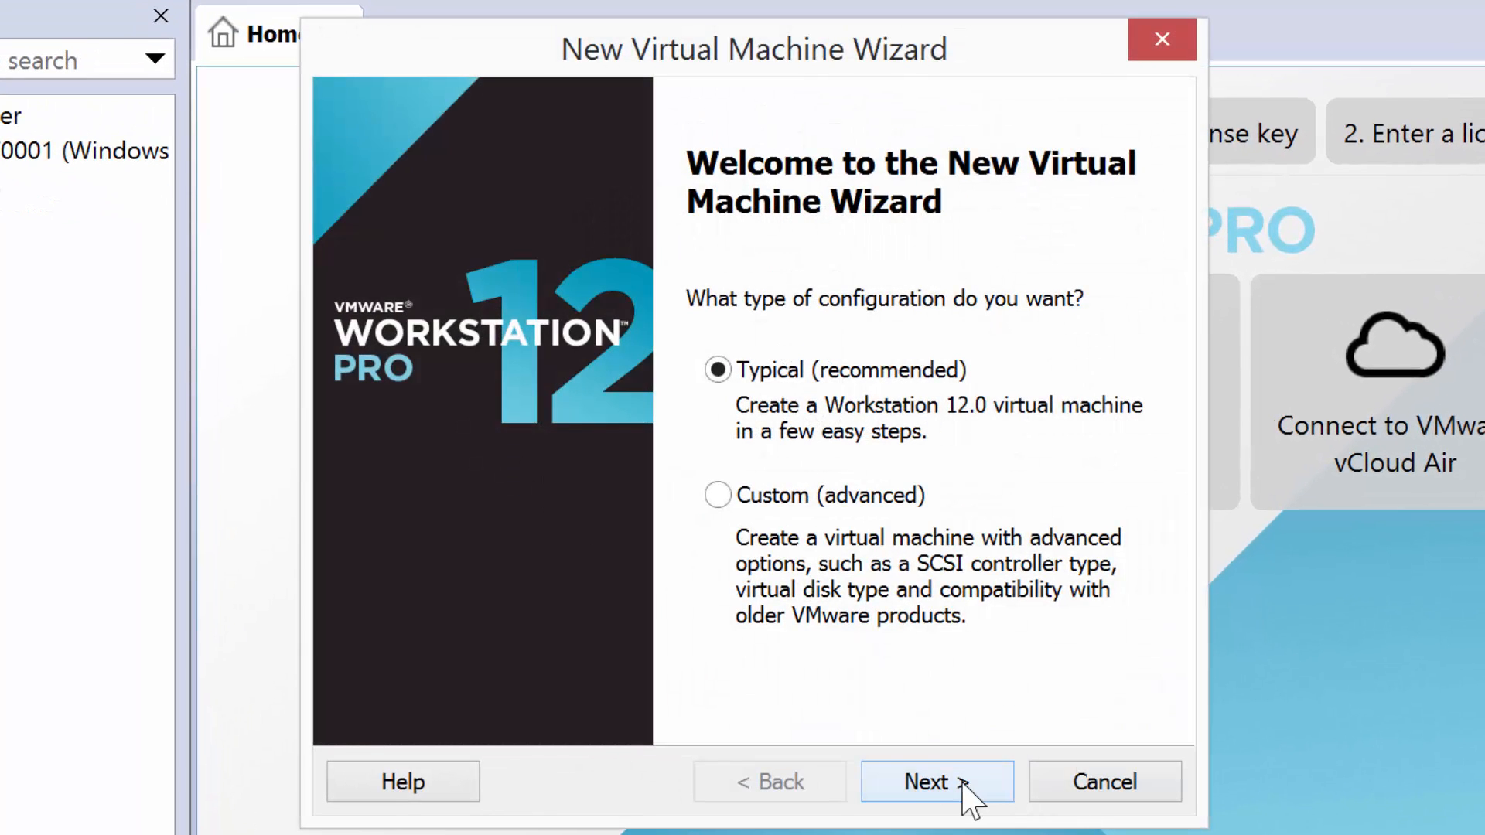
{"action": "left_click", "coordinate": [966, 797]}
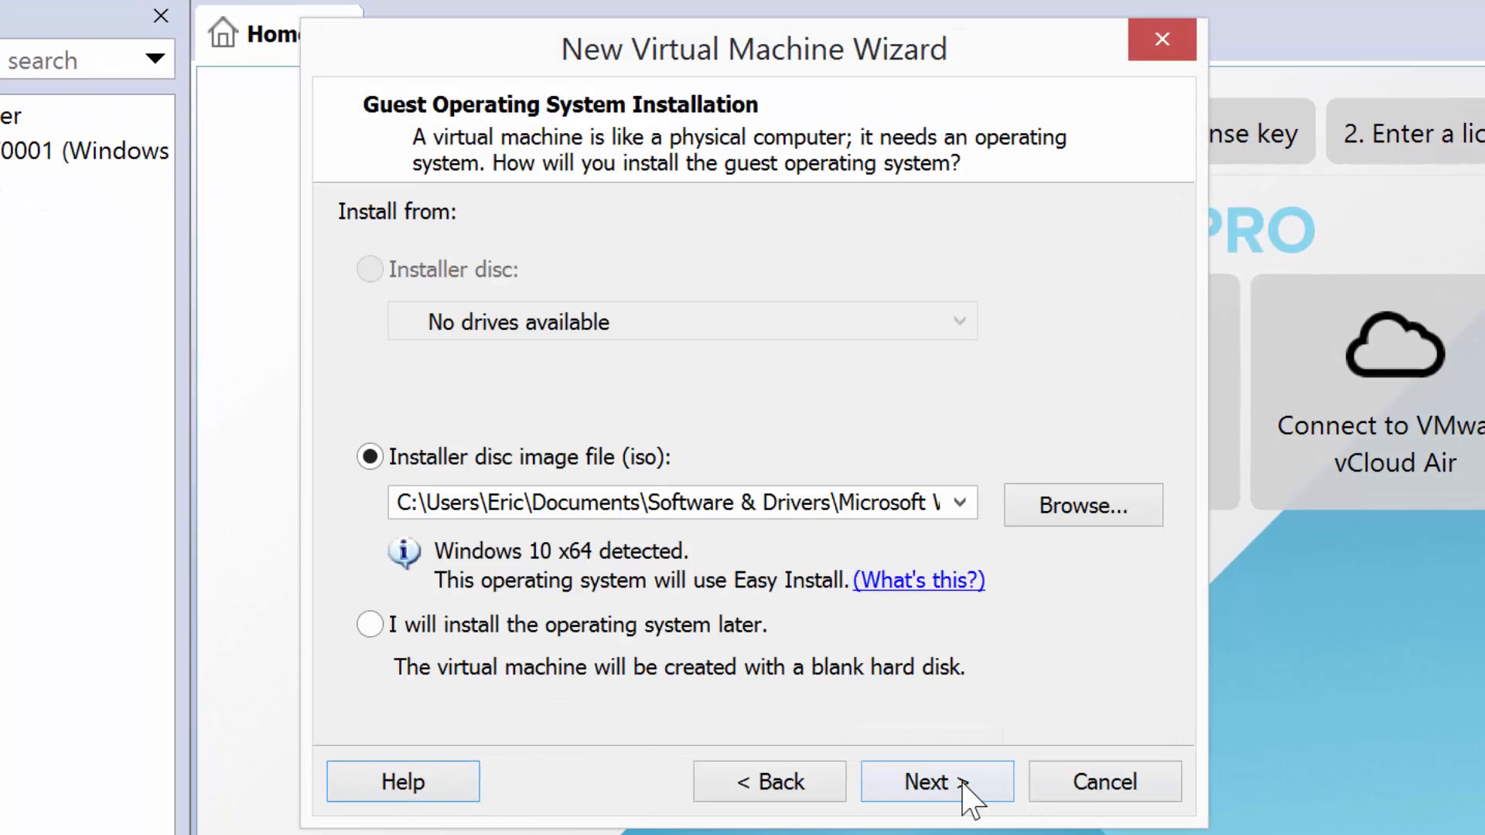
{"action": "left_click", "coordinate": [1087, 511]}
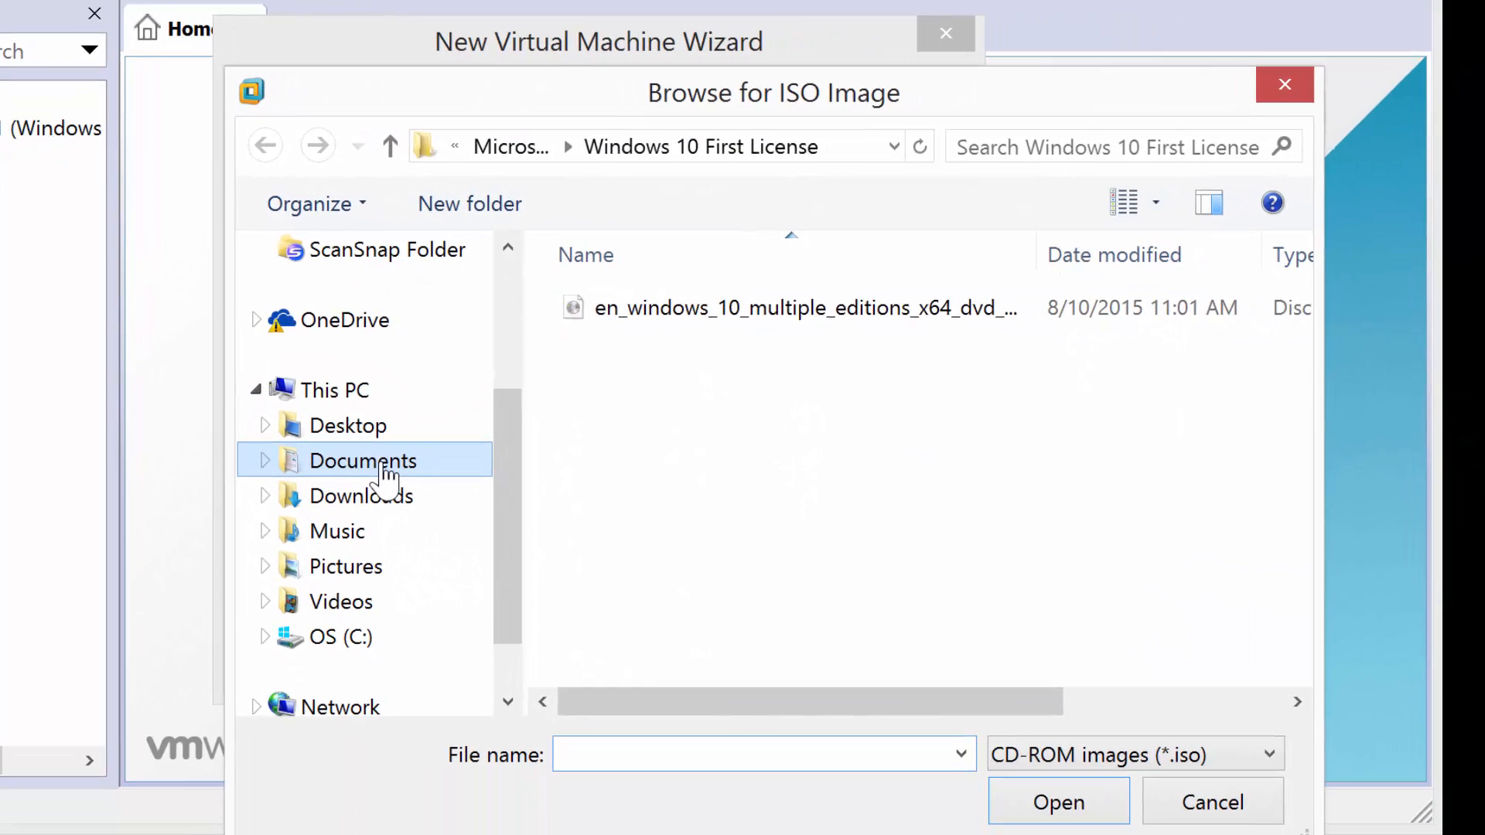
{"action": "left_click", "coordinate": [383, 464]}
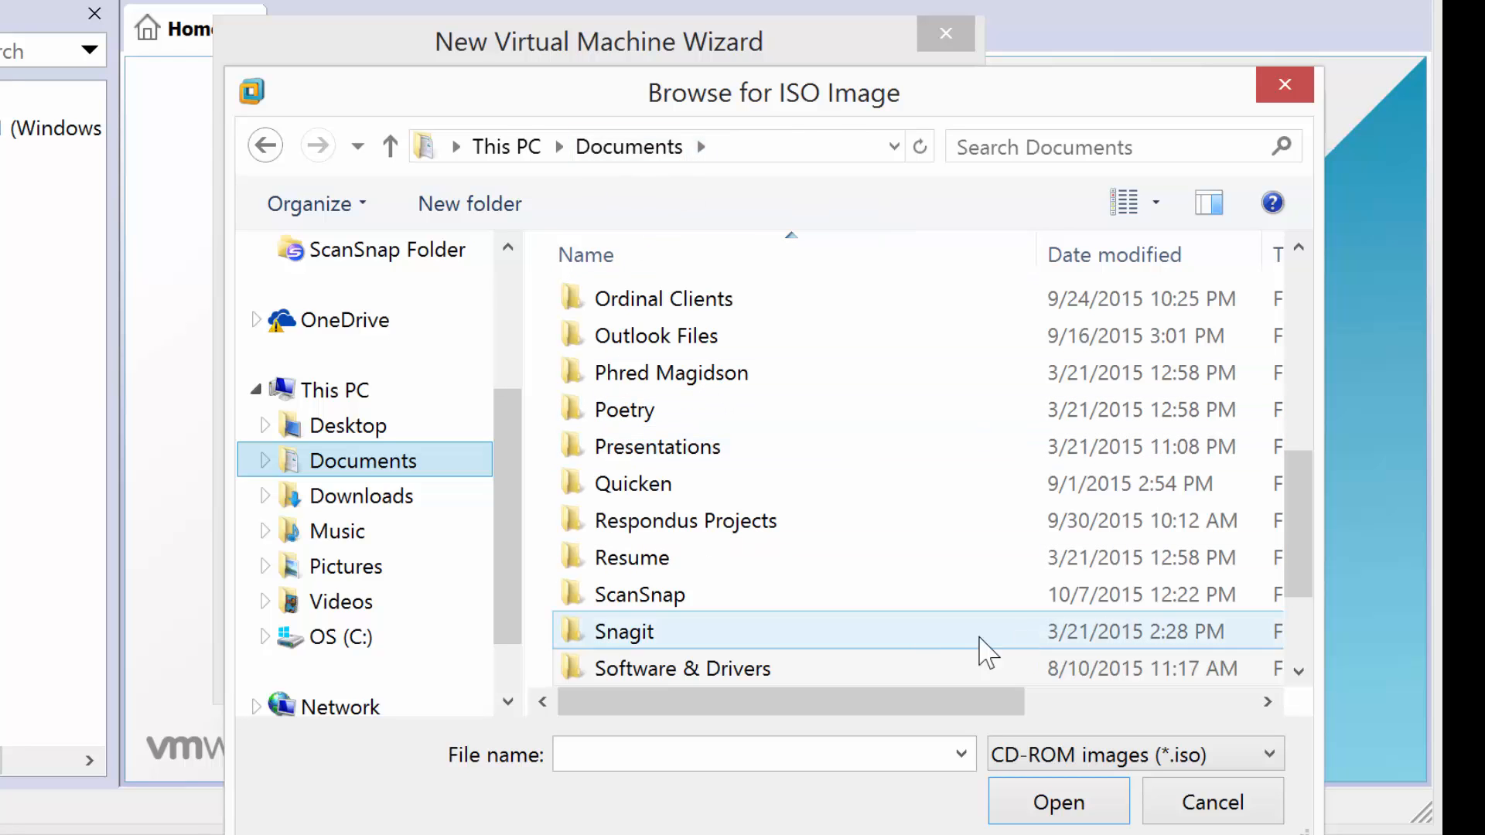
{"action": "double_click", "coordinate": [774, 670]}
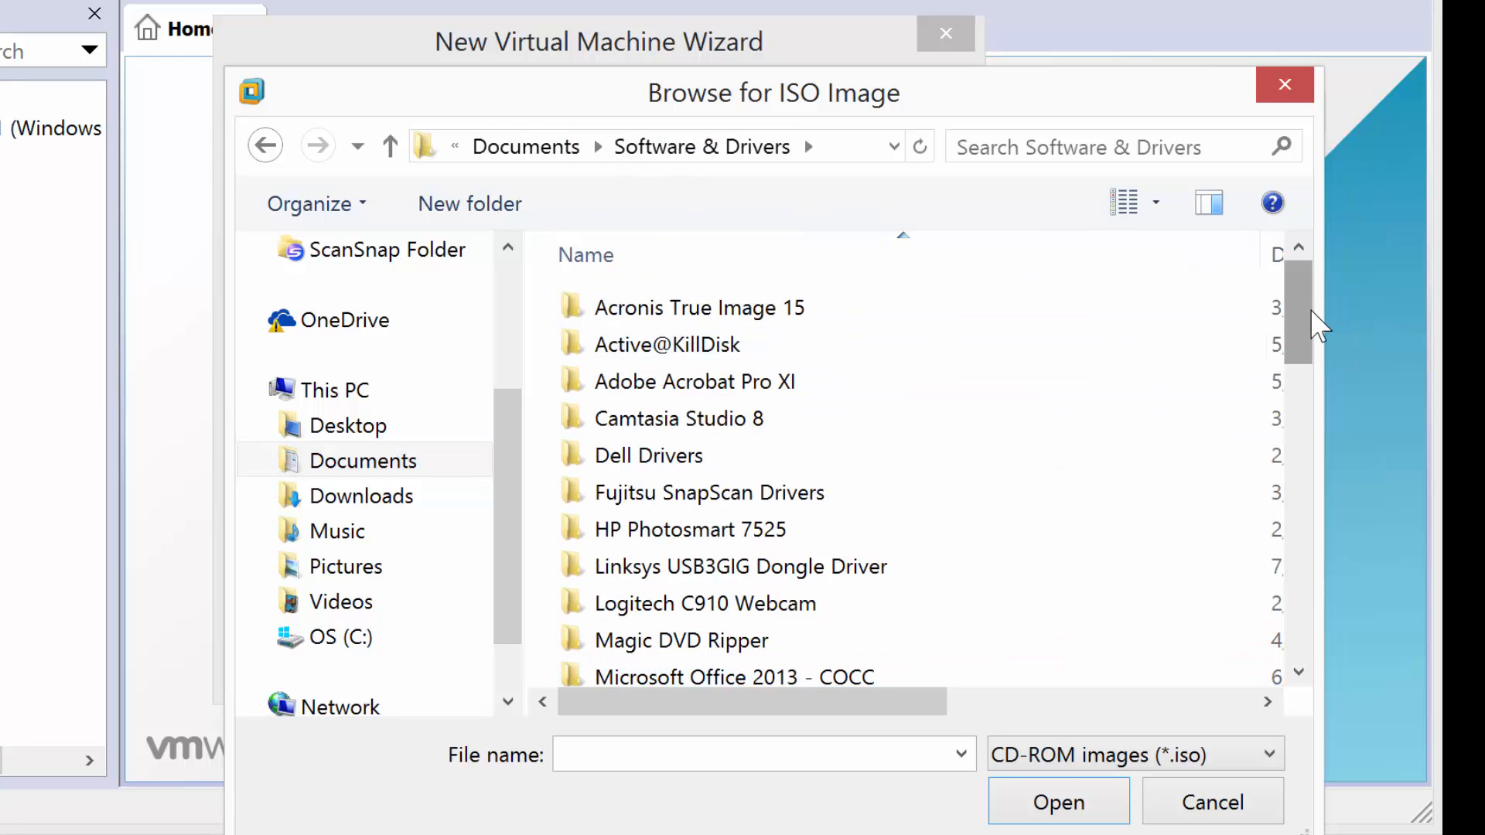
{"action": "left_click_drag", "start_coordinate": [1307, 322], "coordinate": [1299, 596]}
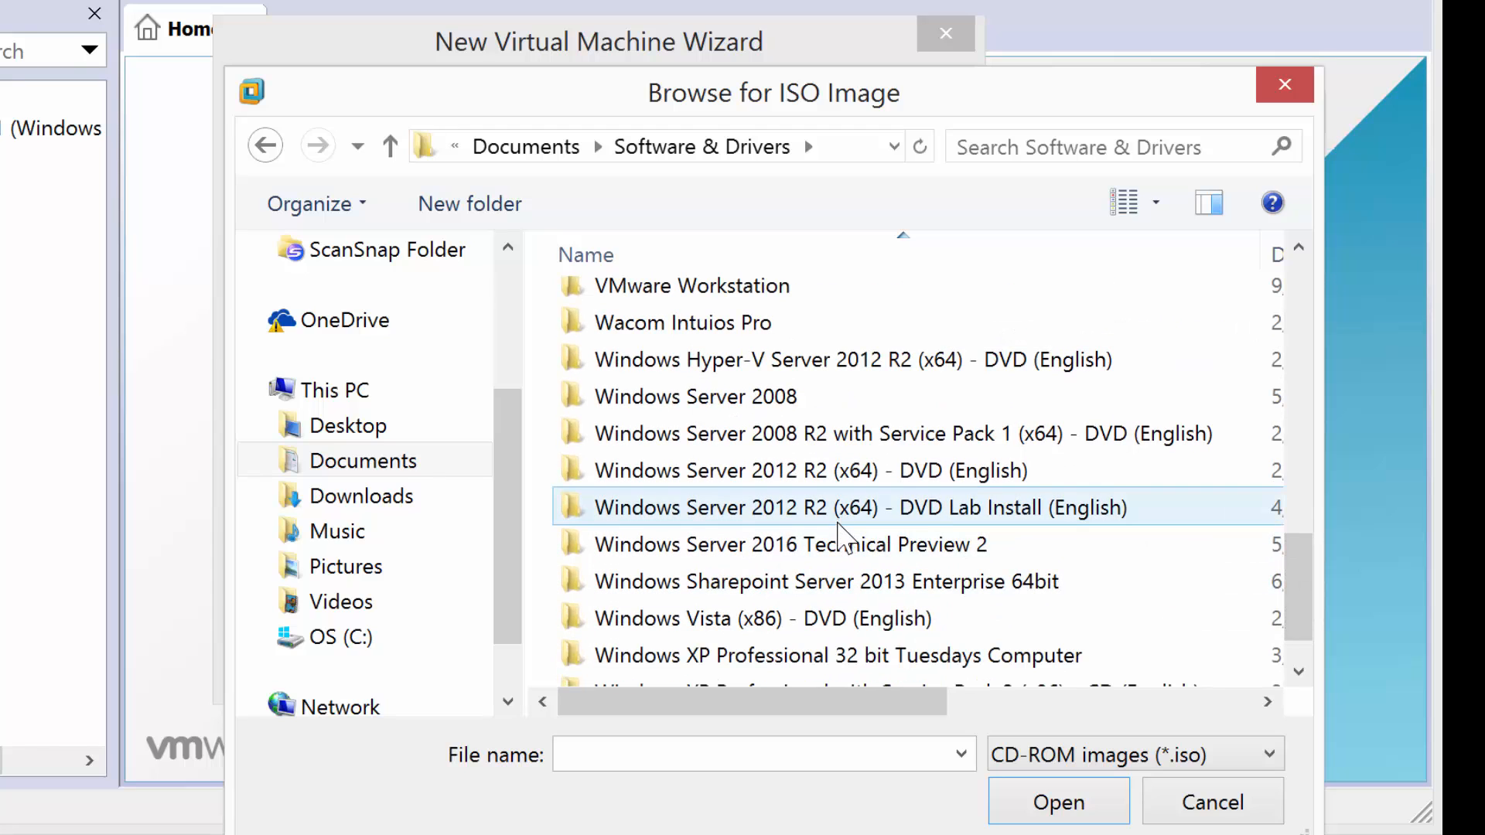
{"action": "double_click", "coordinate": [826, 511]}
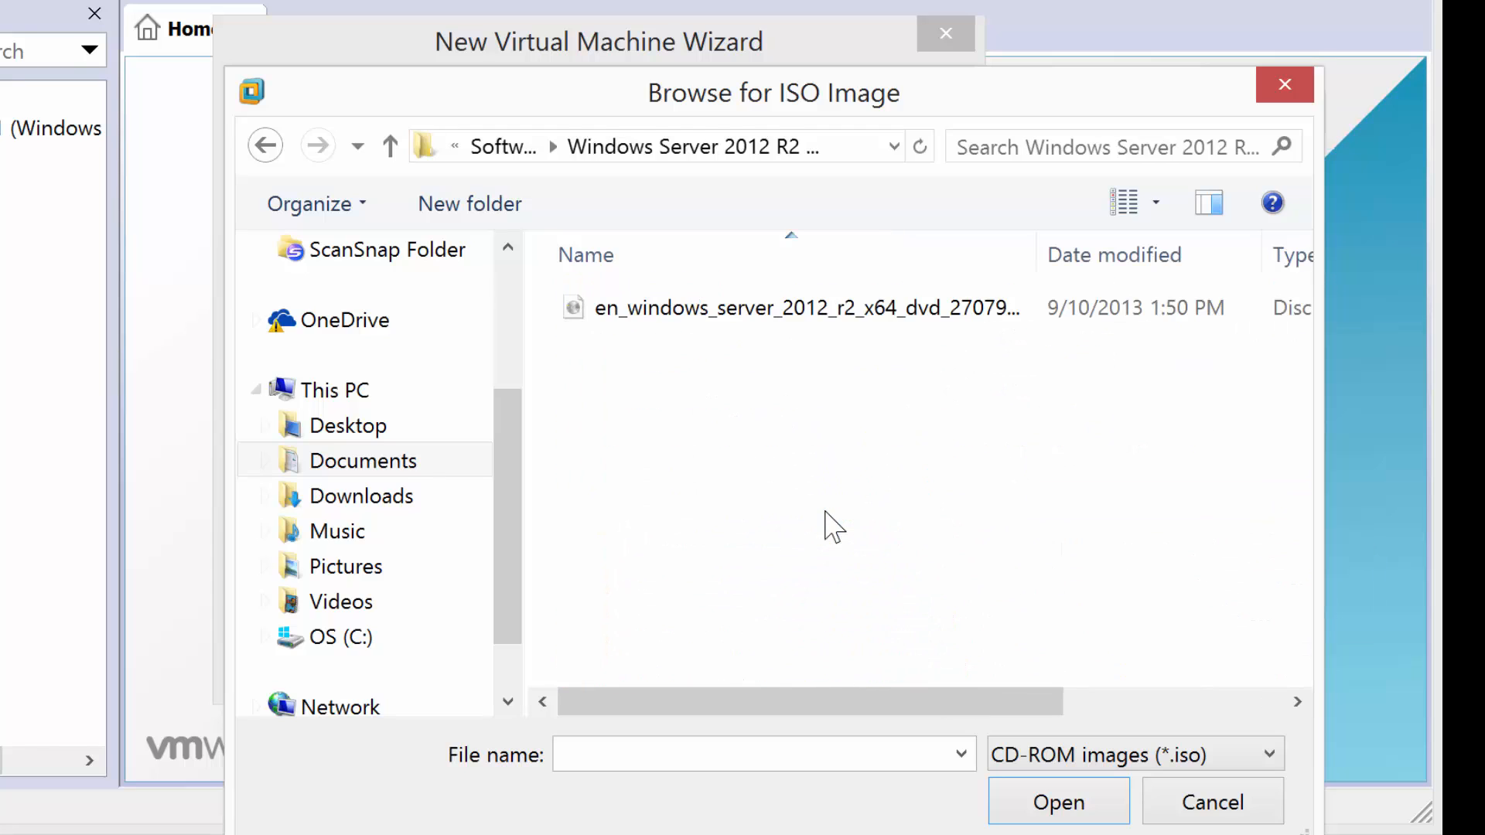
{"action": "double_click", "coordinate": [747, 312]}
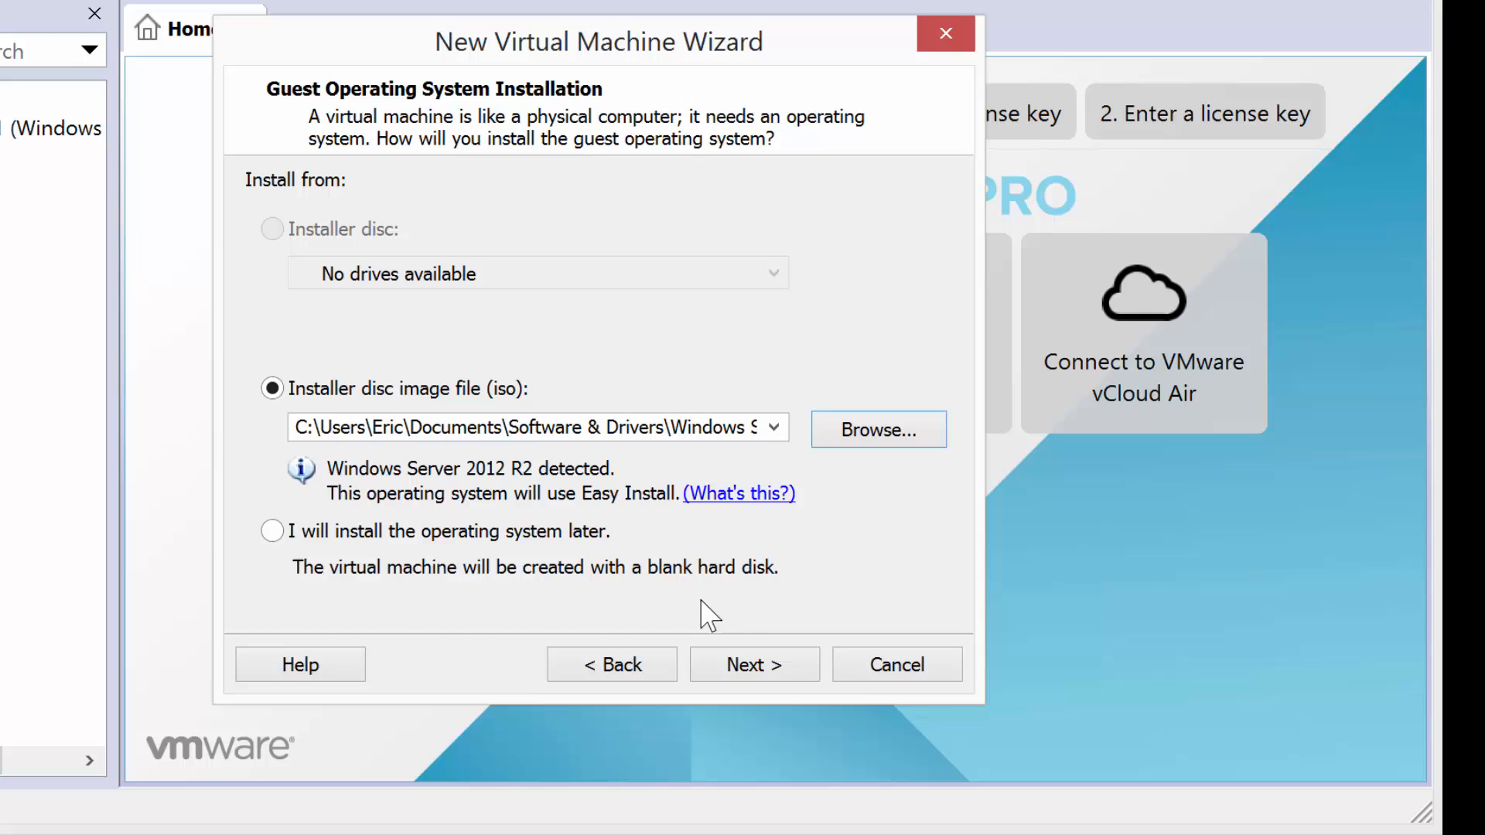
{"action": "left_click", "coordinate": [764, 665]}
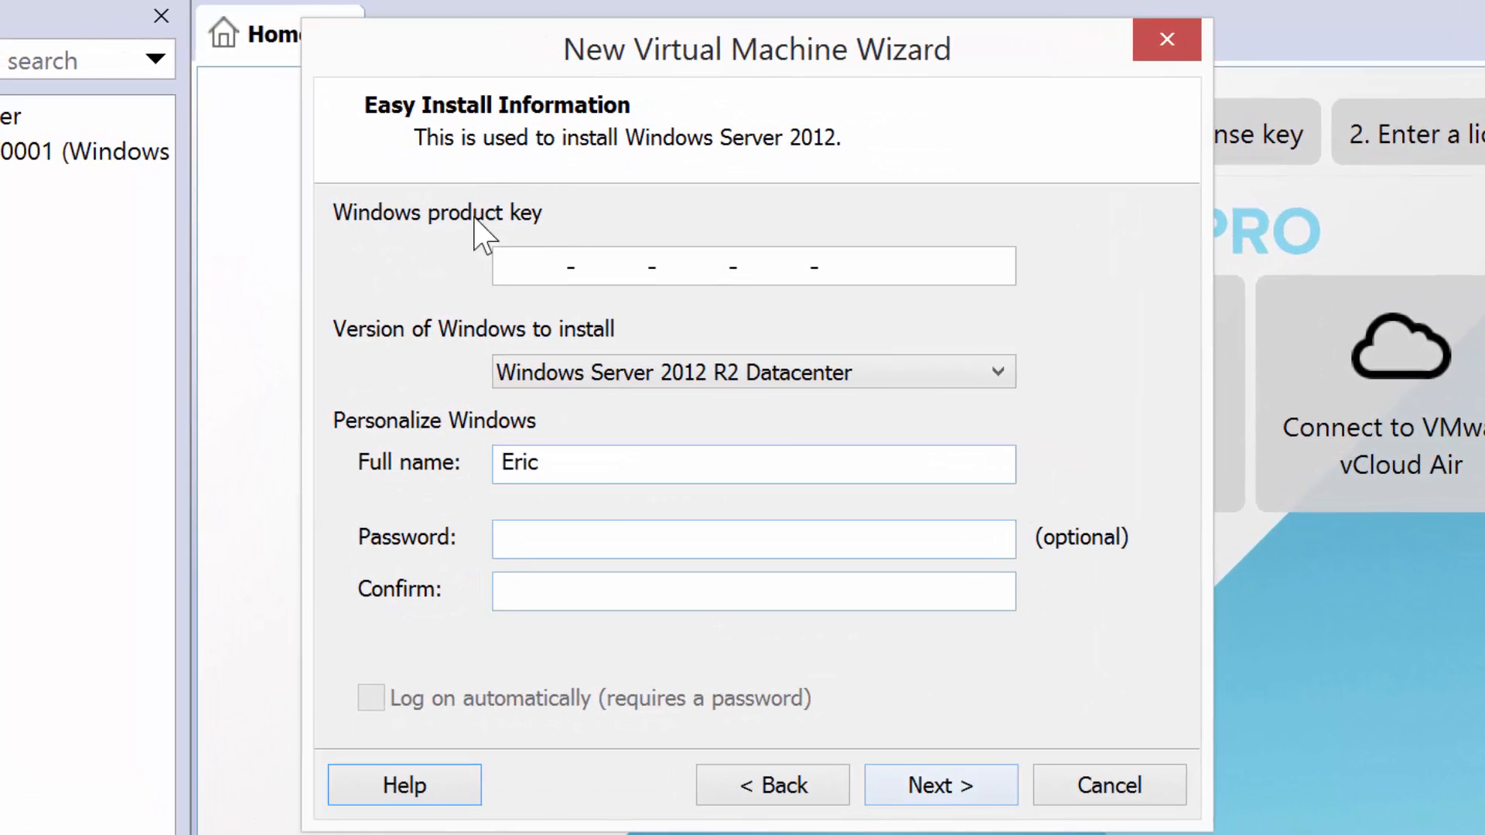
Complete the Easy Install full name with the surname and enter and confirm the account password, leaving the product key blank
{"action": "left_click", "coordinate": [608, 470]}
{"action": "type", "text": "Magidson"}
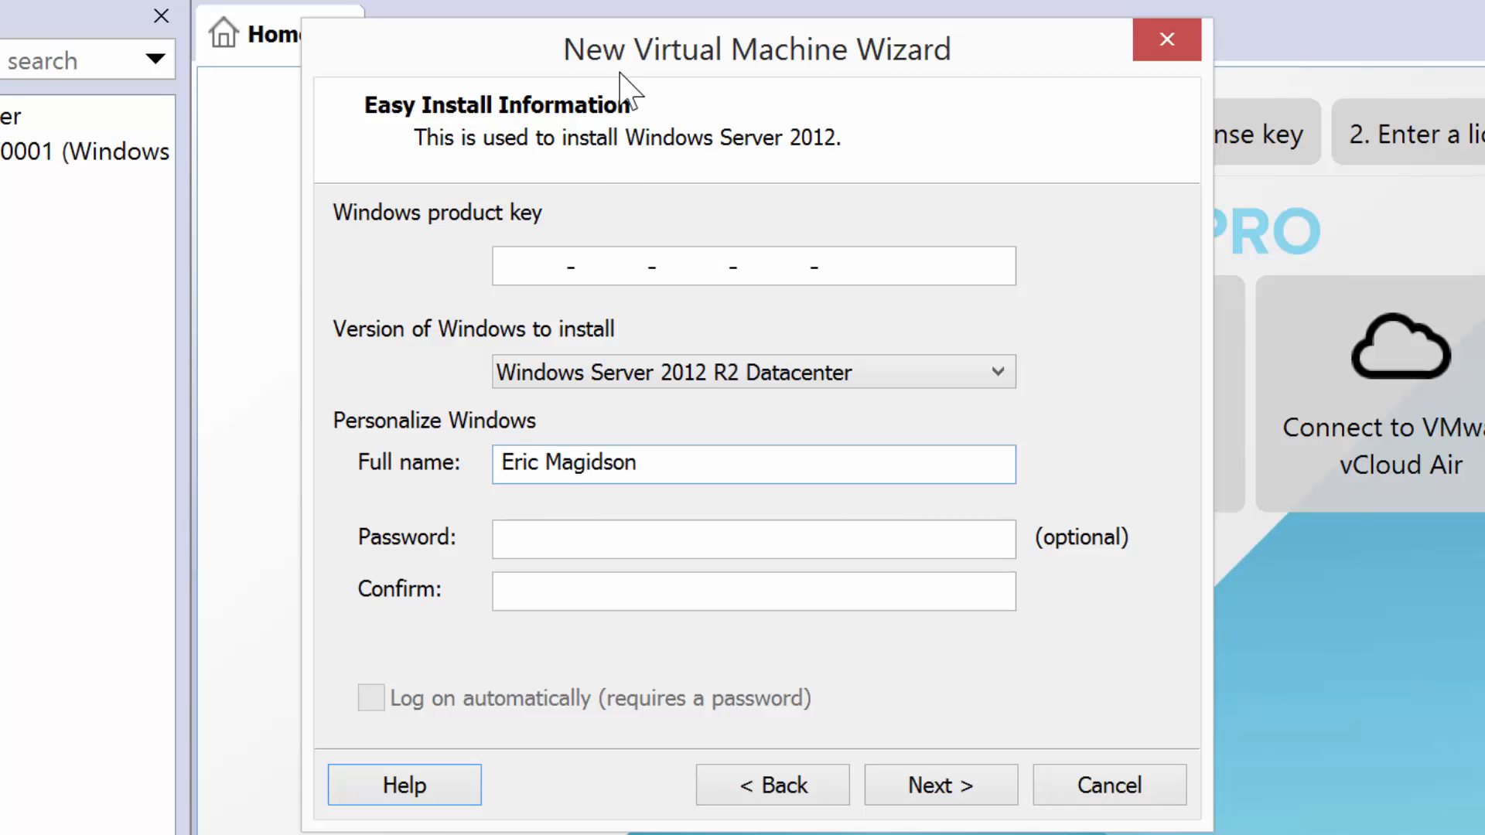
{"action": "left_click", "coordinate": [572, 547]}
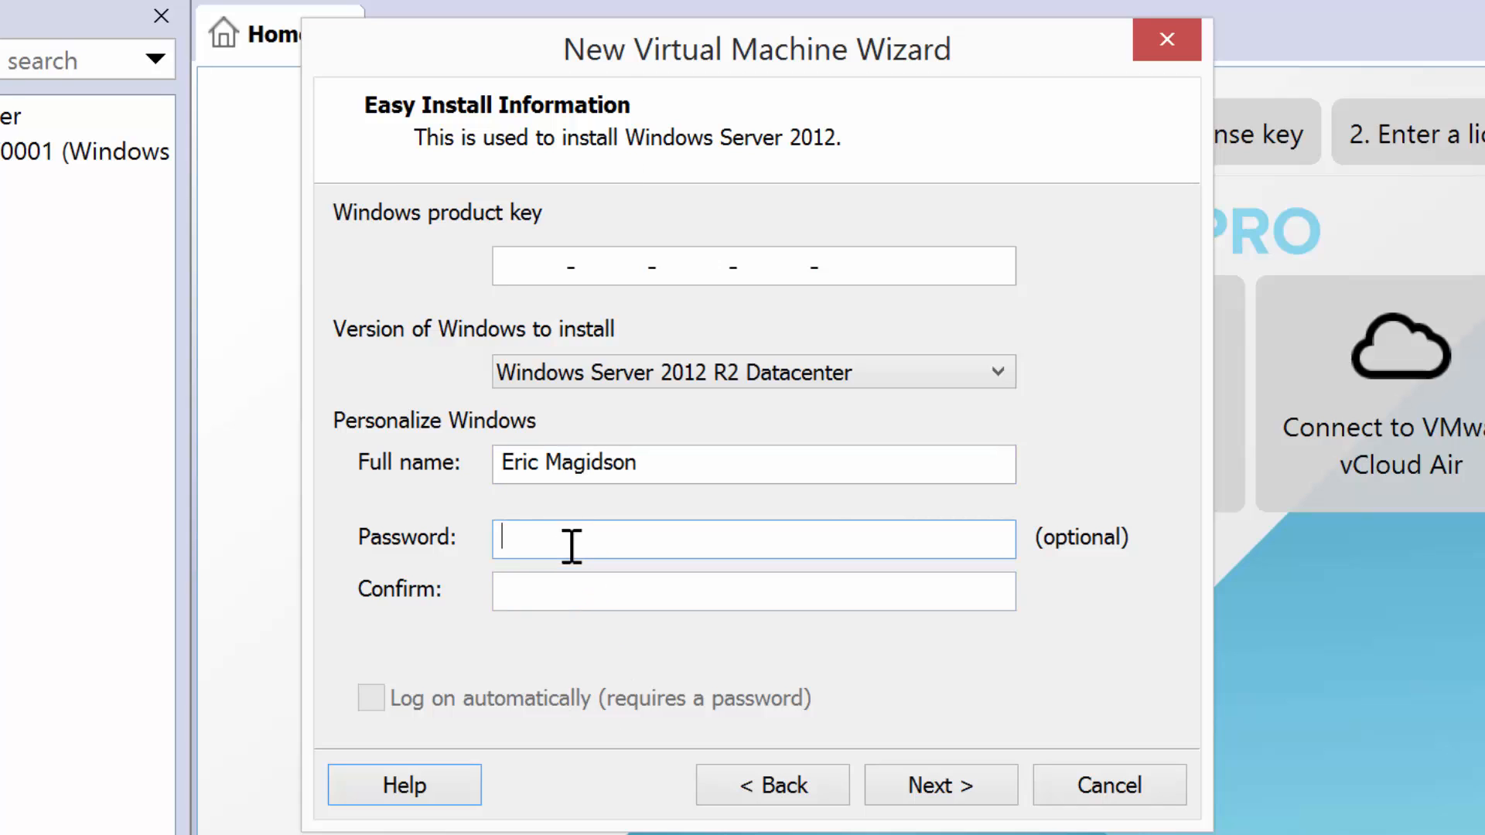
{"action": "type", "text": "••••••••••••"}
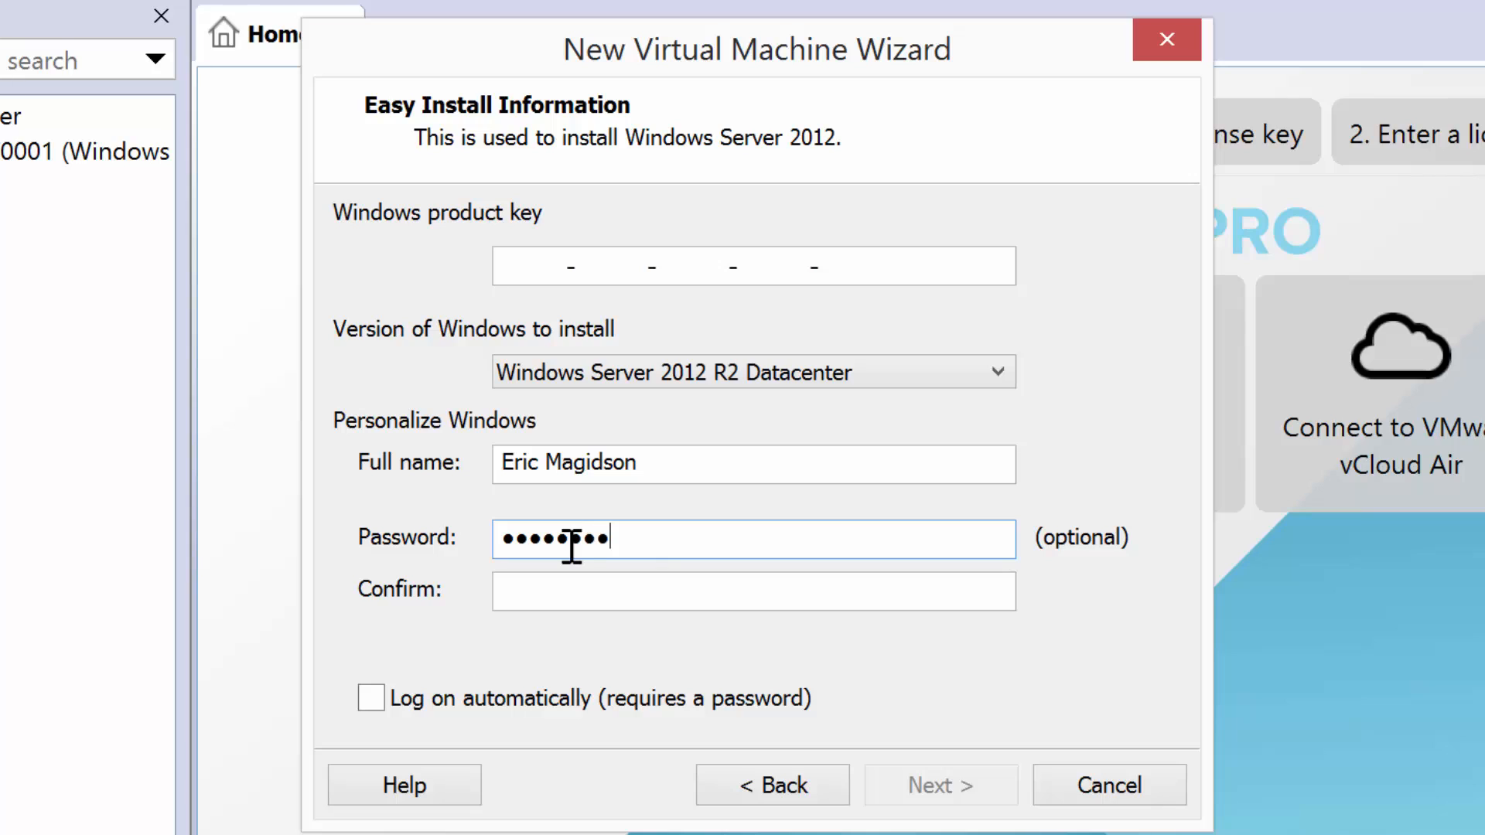
{"action": "key", "text": "Tab"}
{"action": "type", "text": "•••••••"}
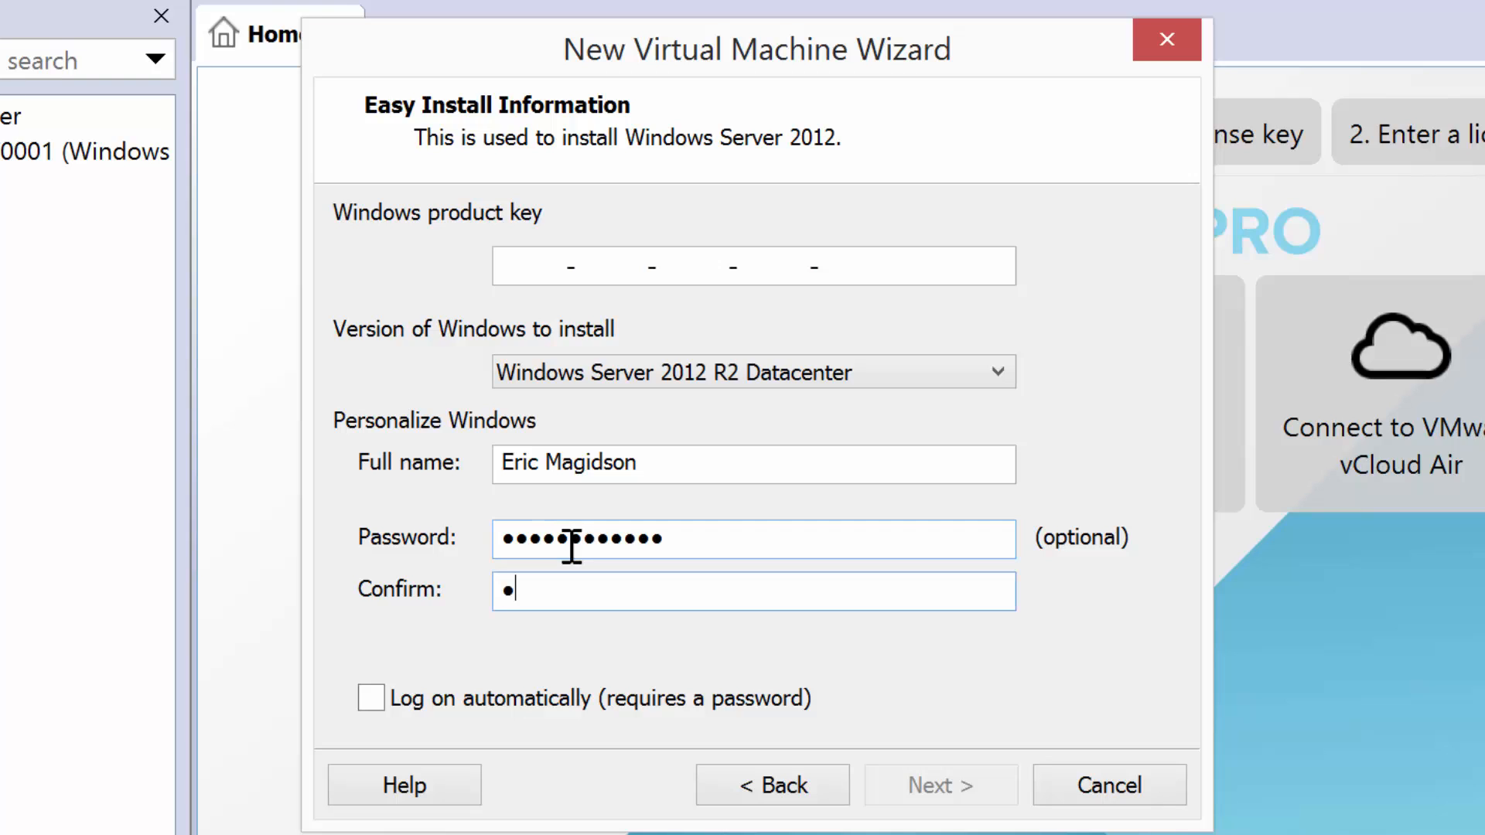
{"action": "type", "text": "•••••"}
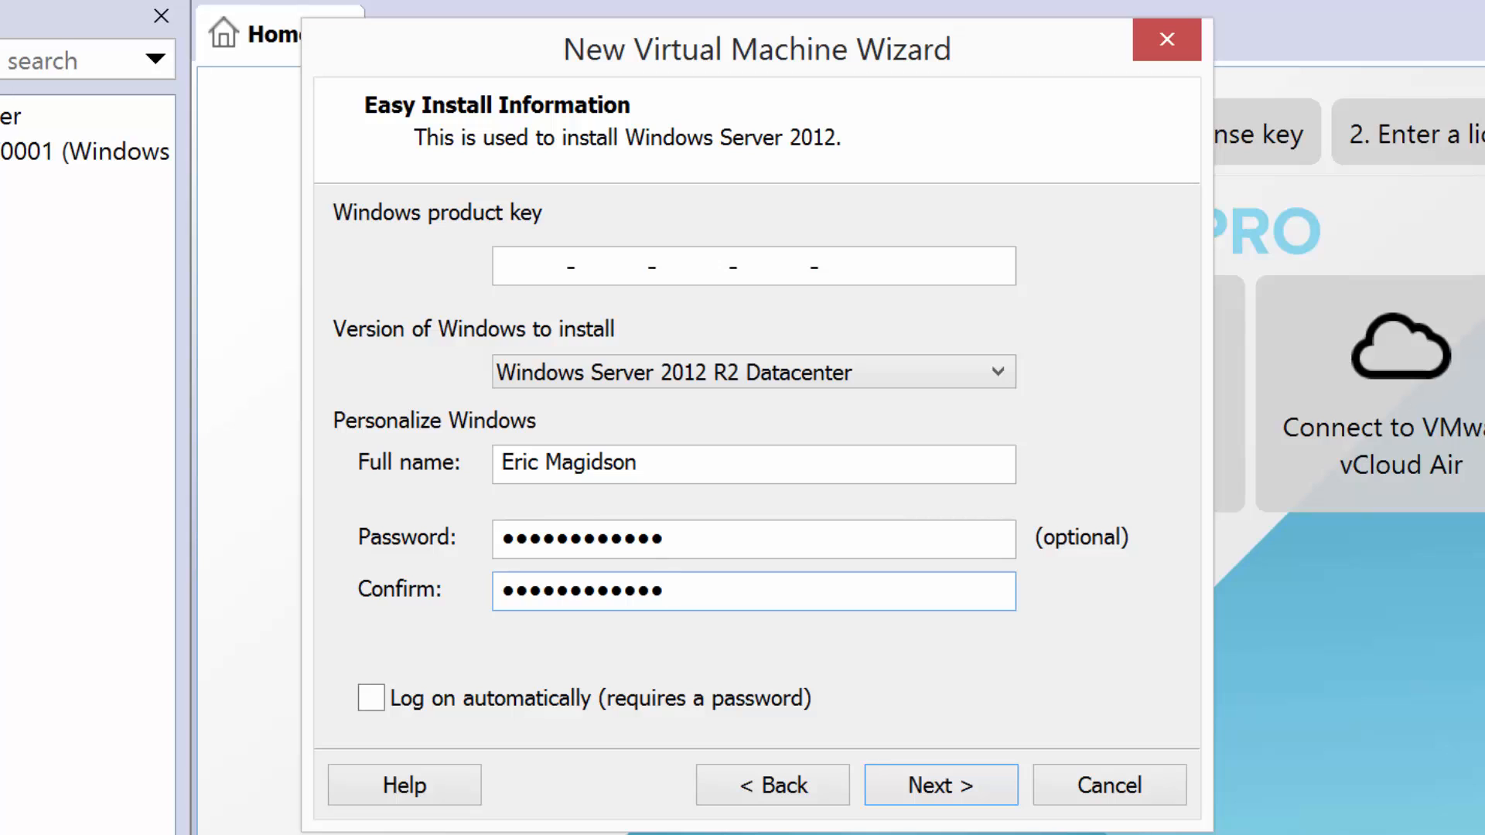
{"action": "key", "text": "Return"}
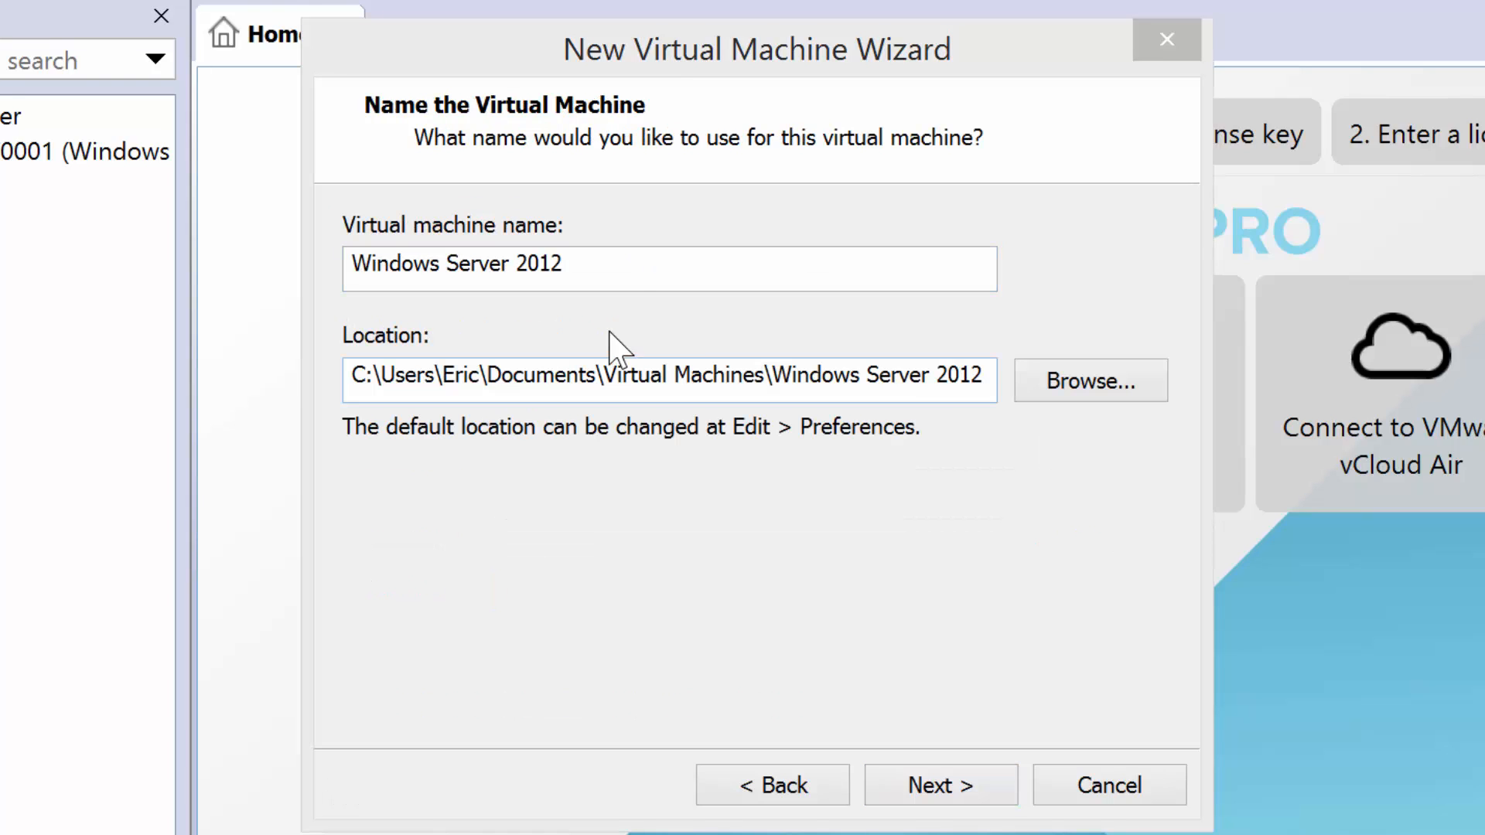
Name the virtual machine "MIIMDC0001 (Windows Server 2012 R2 DC 64bit)" and accept the matching location
{"action": "left_click_drag", "start_coordinate": [600, 262], "coordinate": [335, 279]}
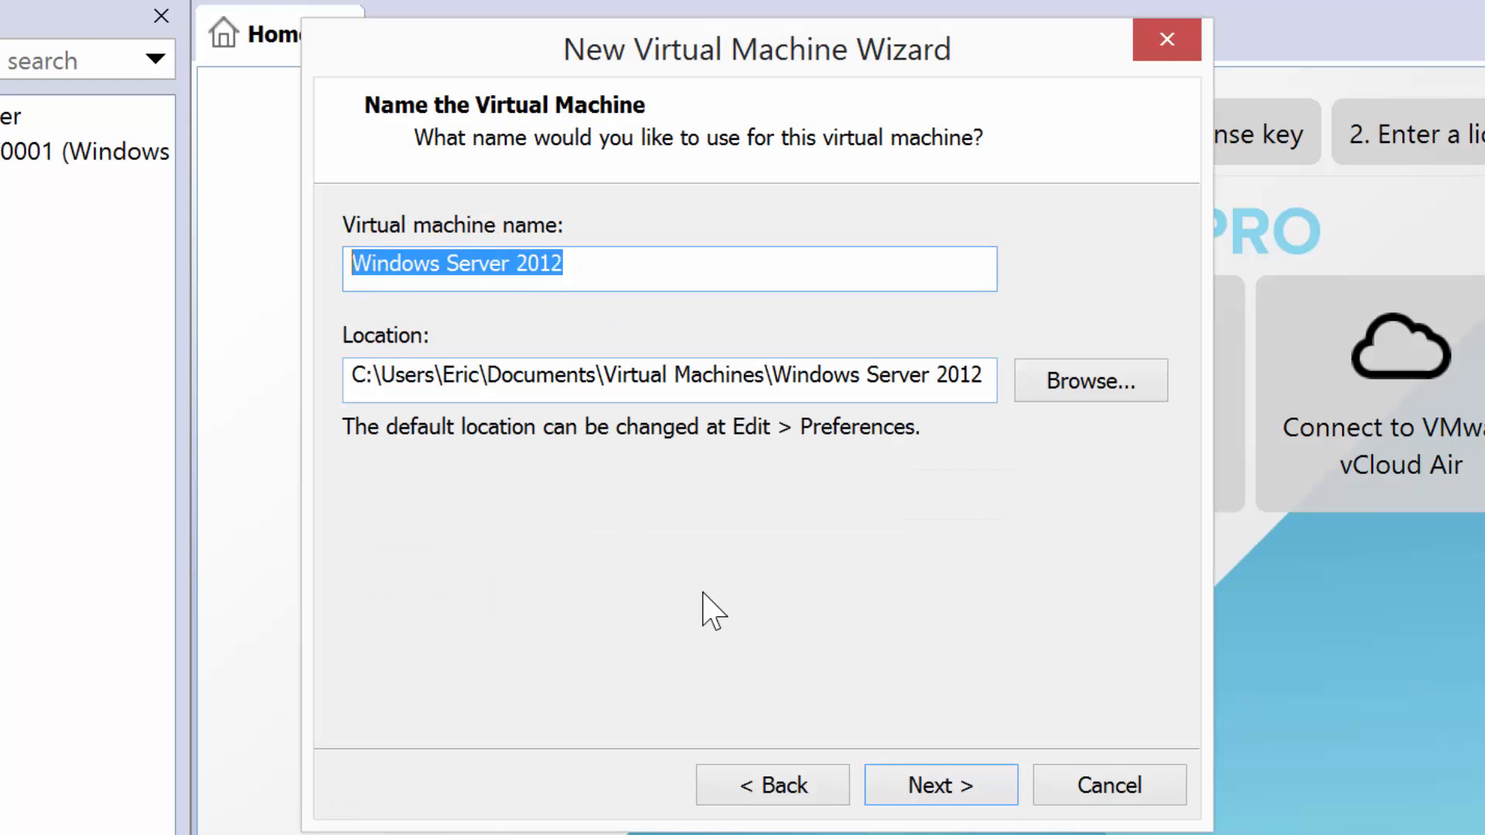
{"action": "type", "text": "MIIM"}
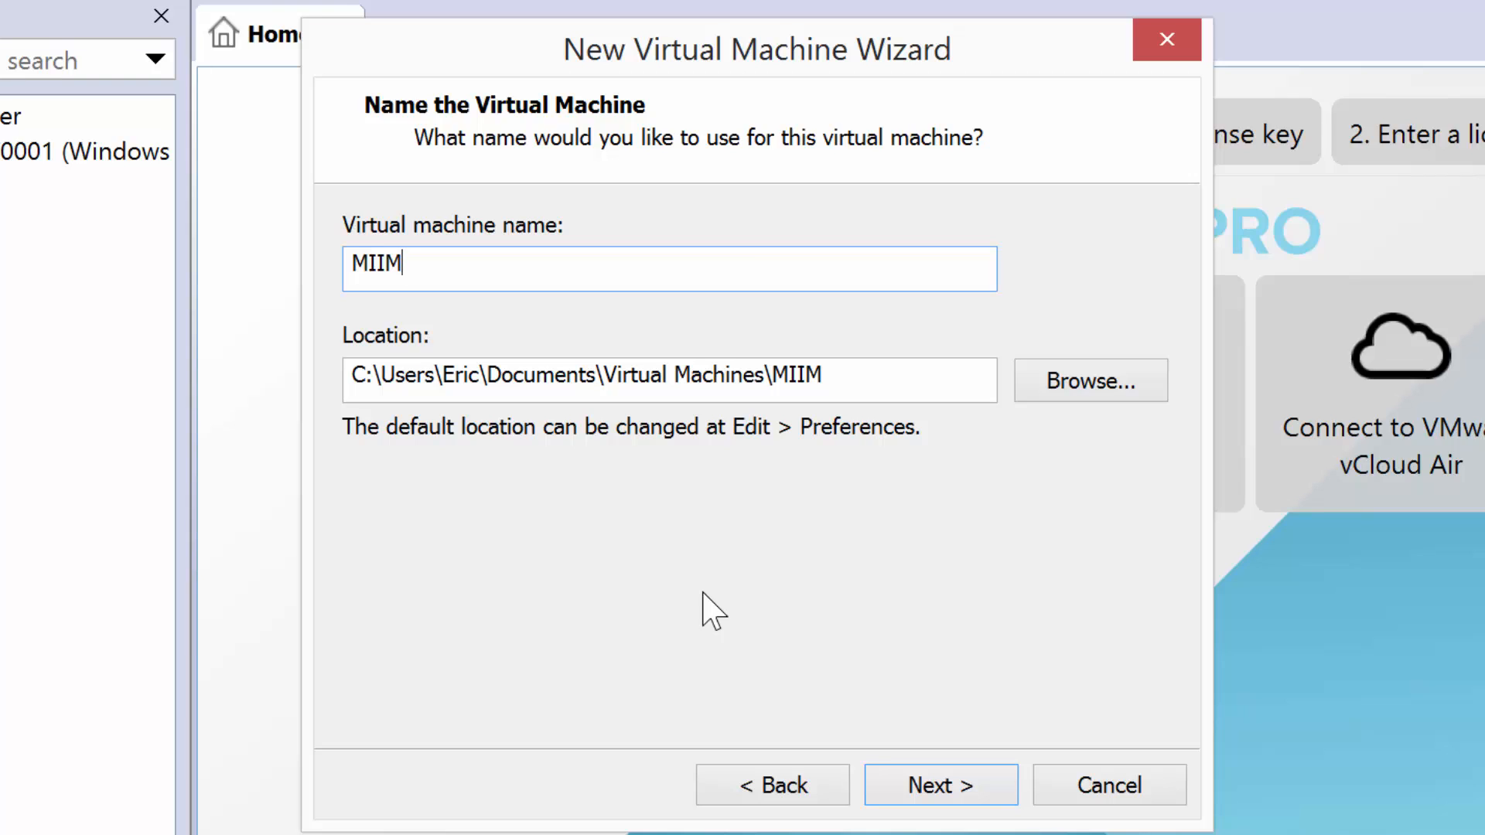
{"action": "type", "text": "DC0001"}
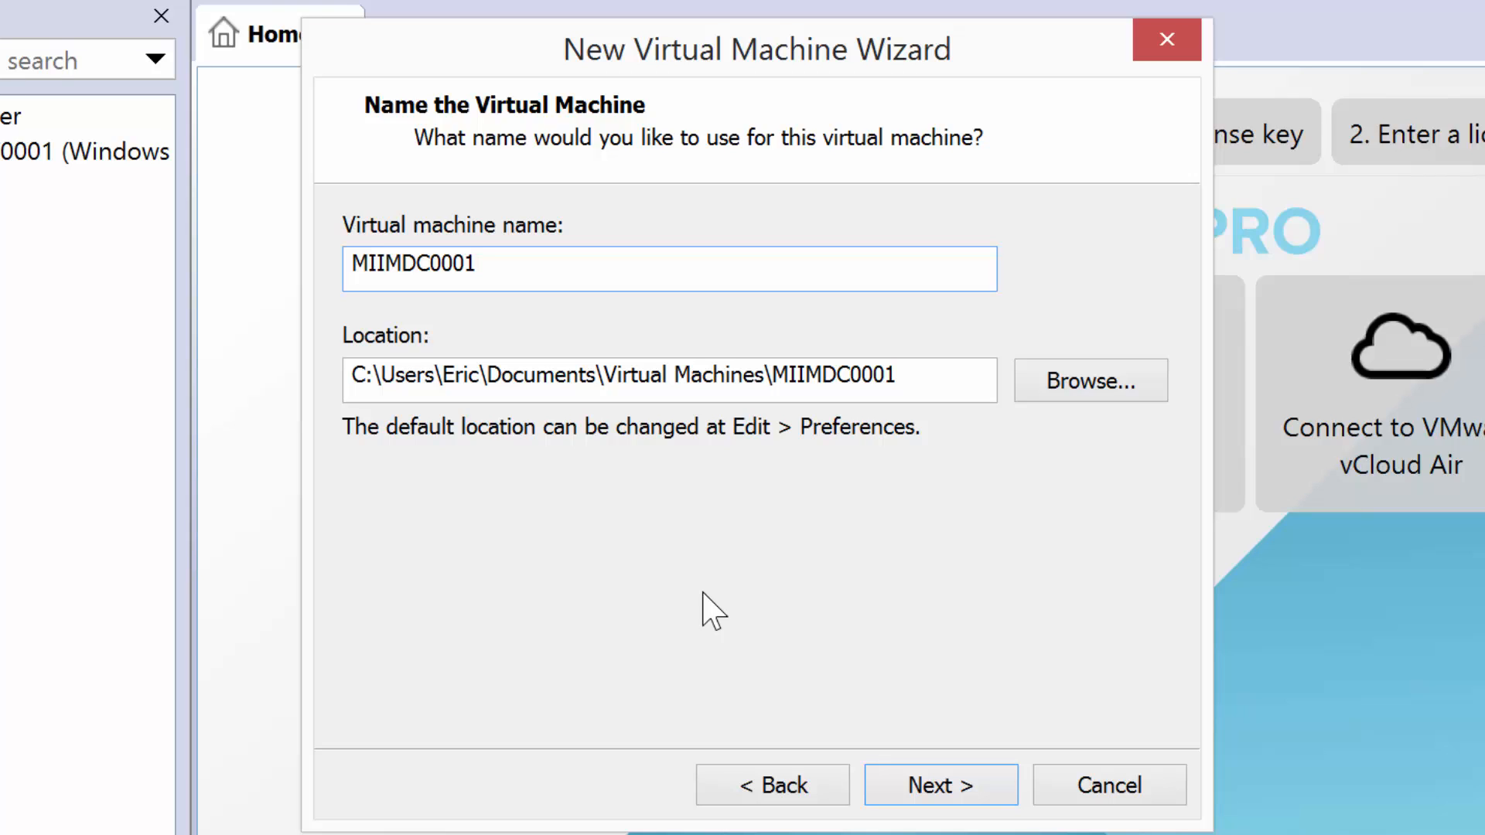
{"action": "type", "text": "(Windows Server "}
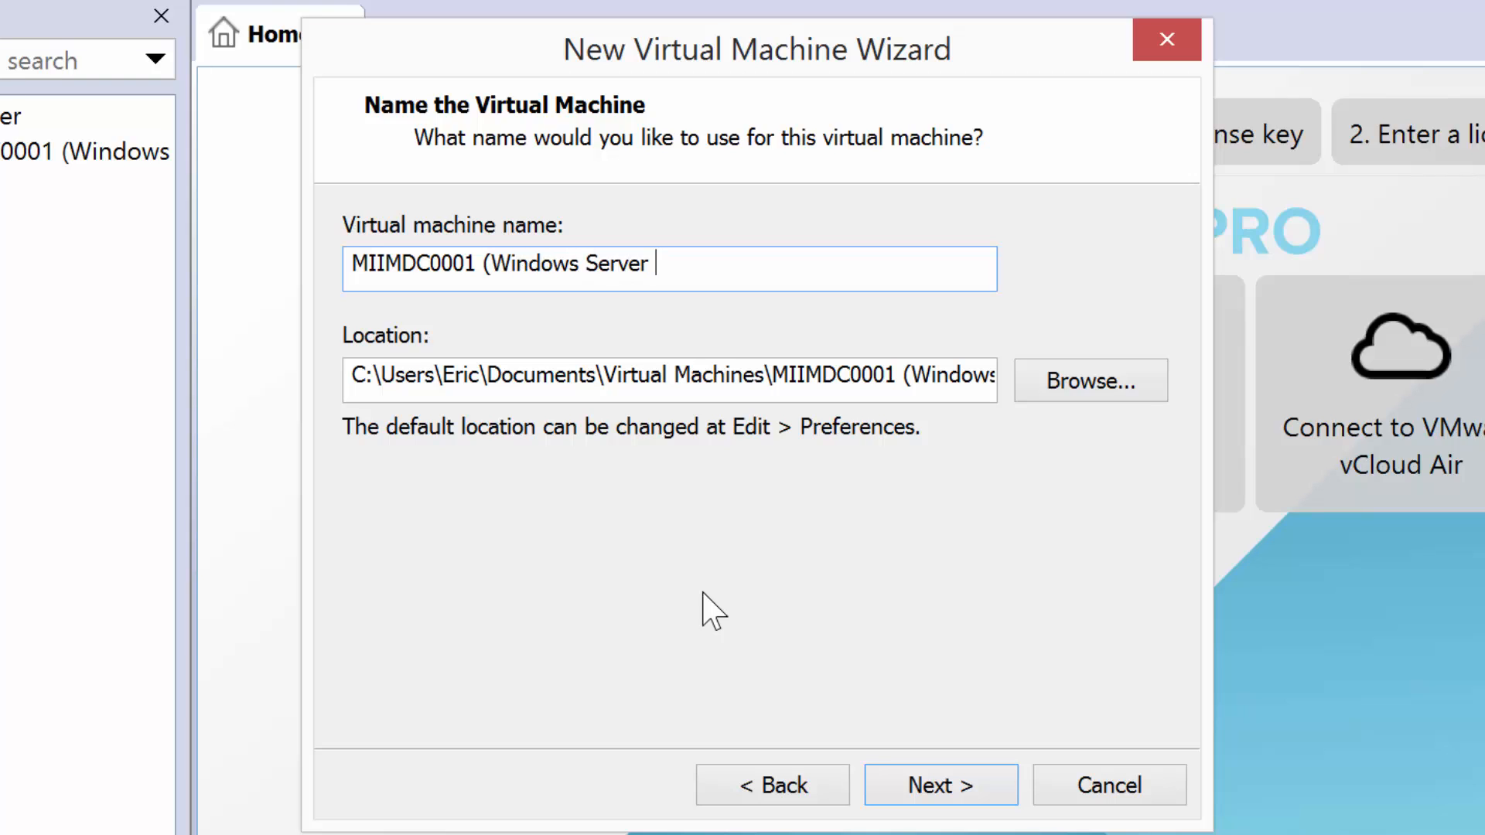
{"action": "type", "text": "2012 R@"}
{"action": "key", "text": "BackSpace"}
{"action": "type", "text": "2 DC"}
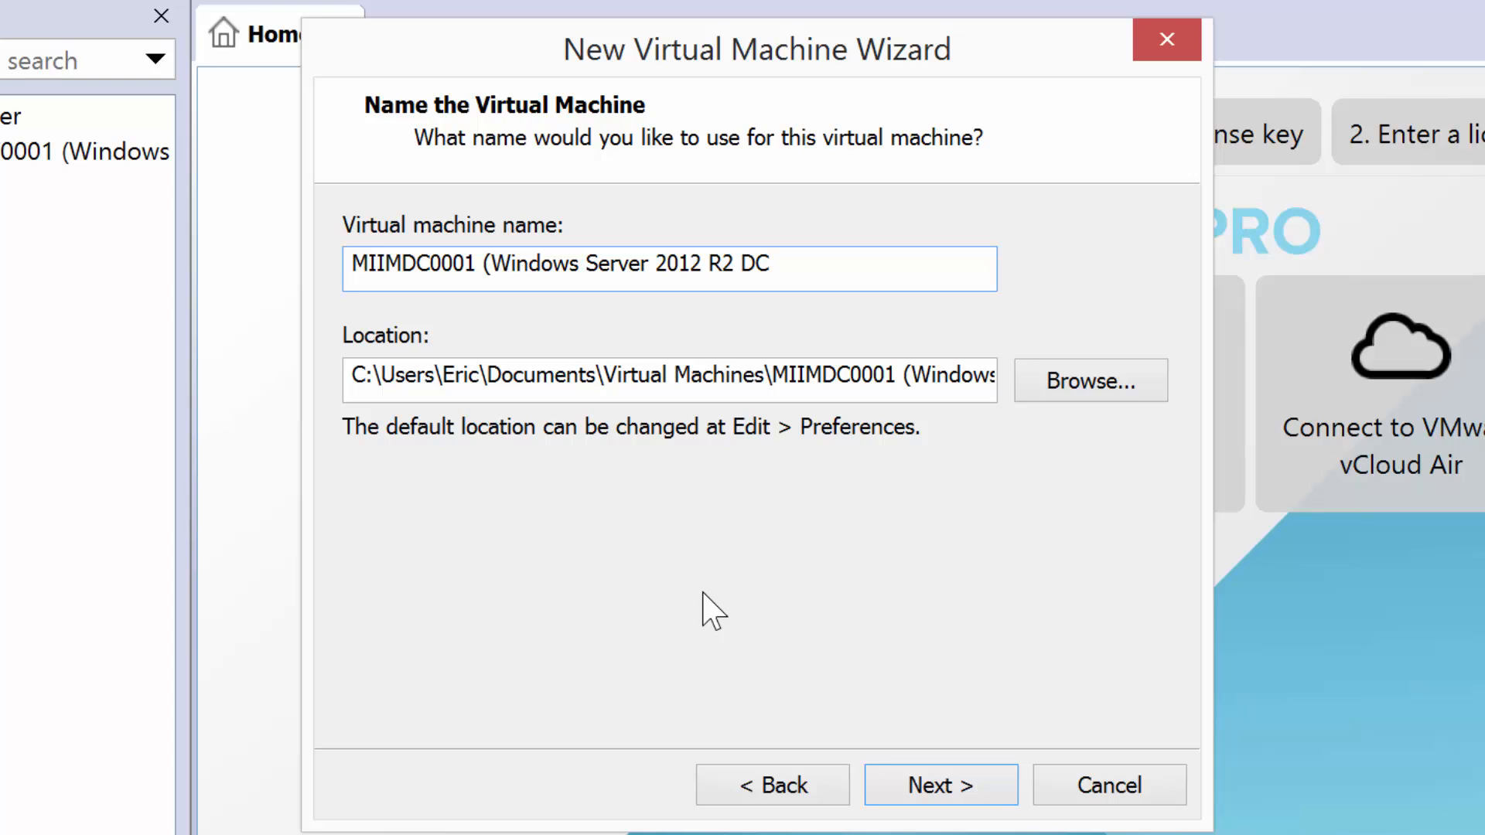
{"action": "type", "text": " 64bit)"}
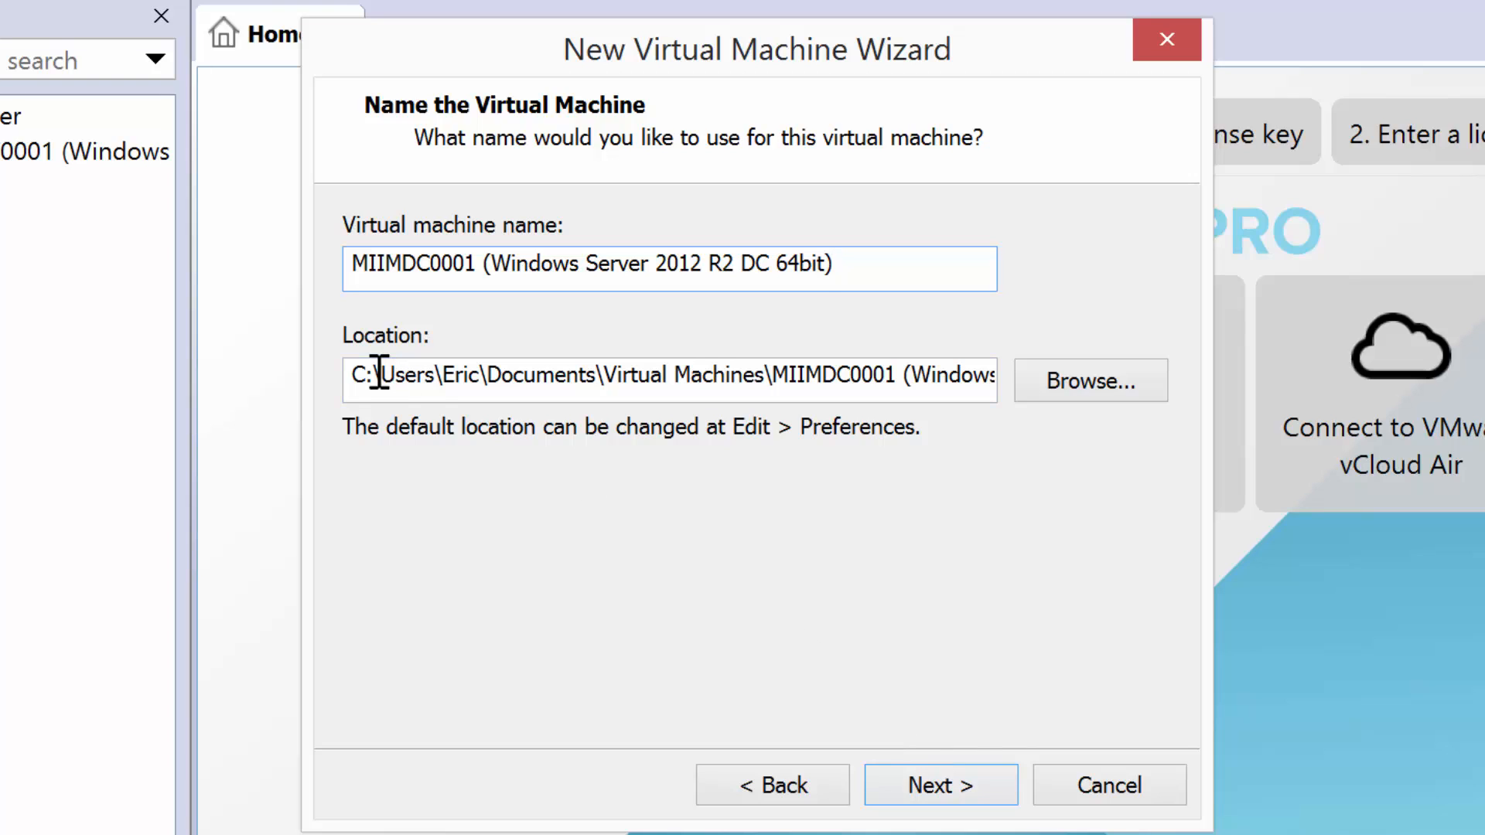
{"action": "left_click", "coordinate": [963, 796]}
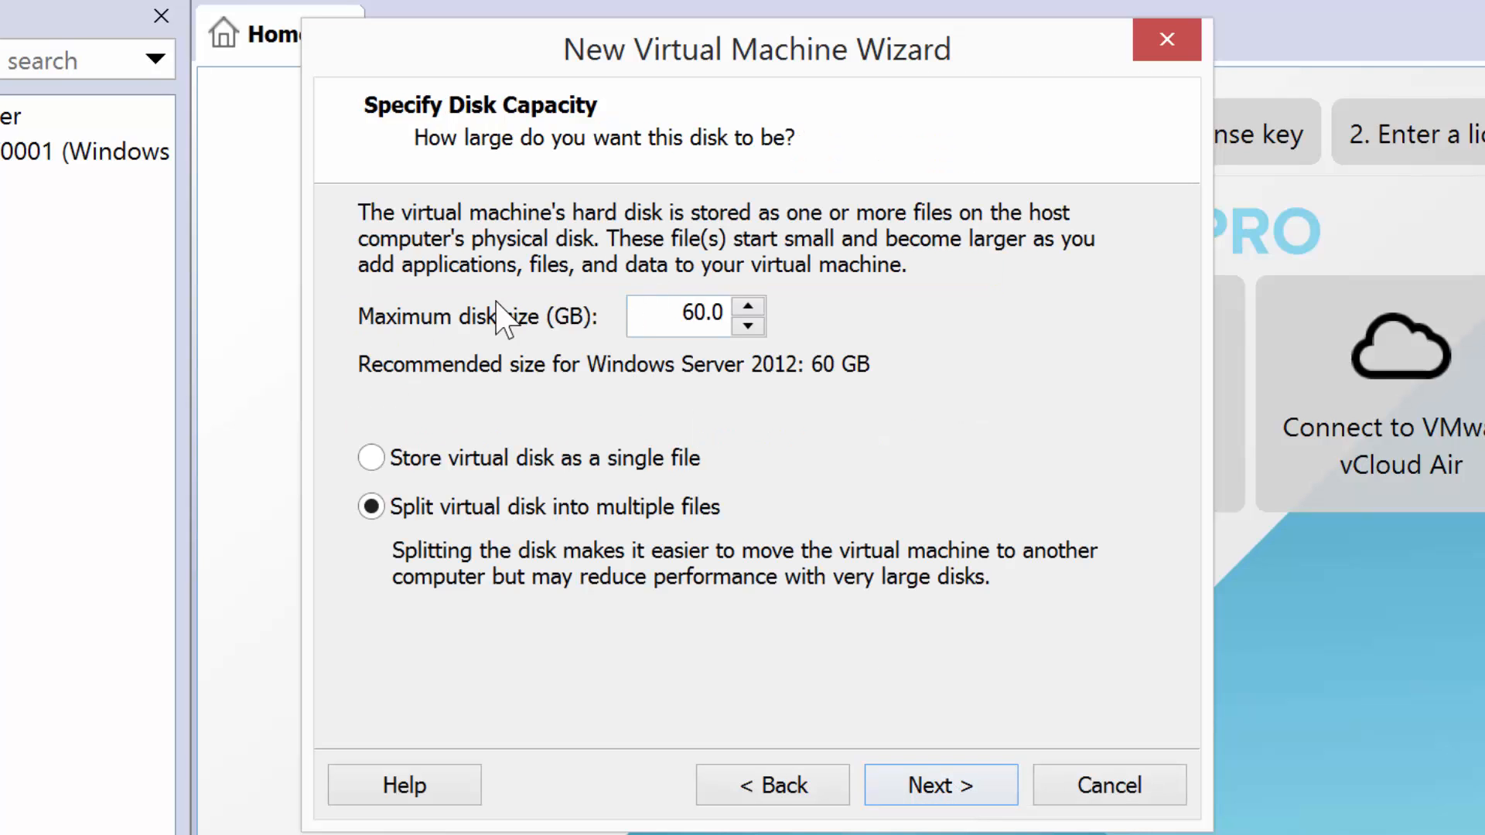
Keep the maximum disk size at 60 GB and store the virtual disk as a single file
{"action": "left_click", "coordinate": [372, 459]}
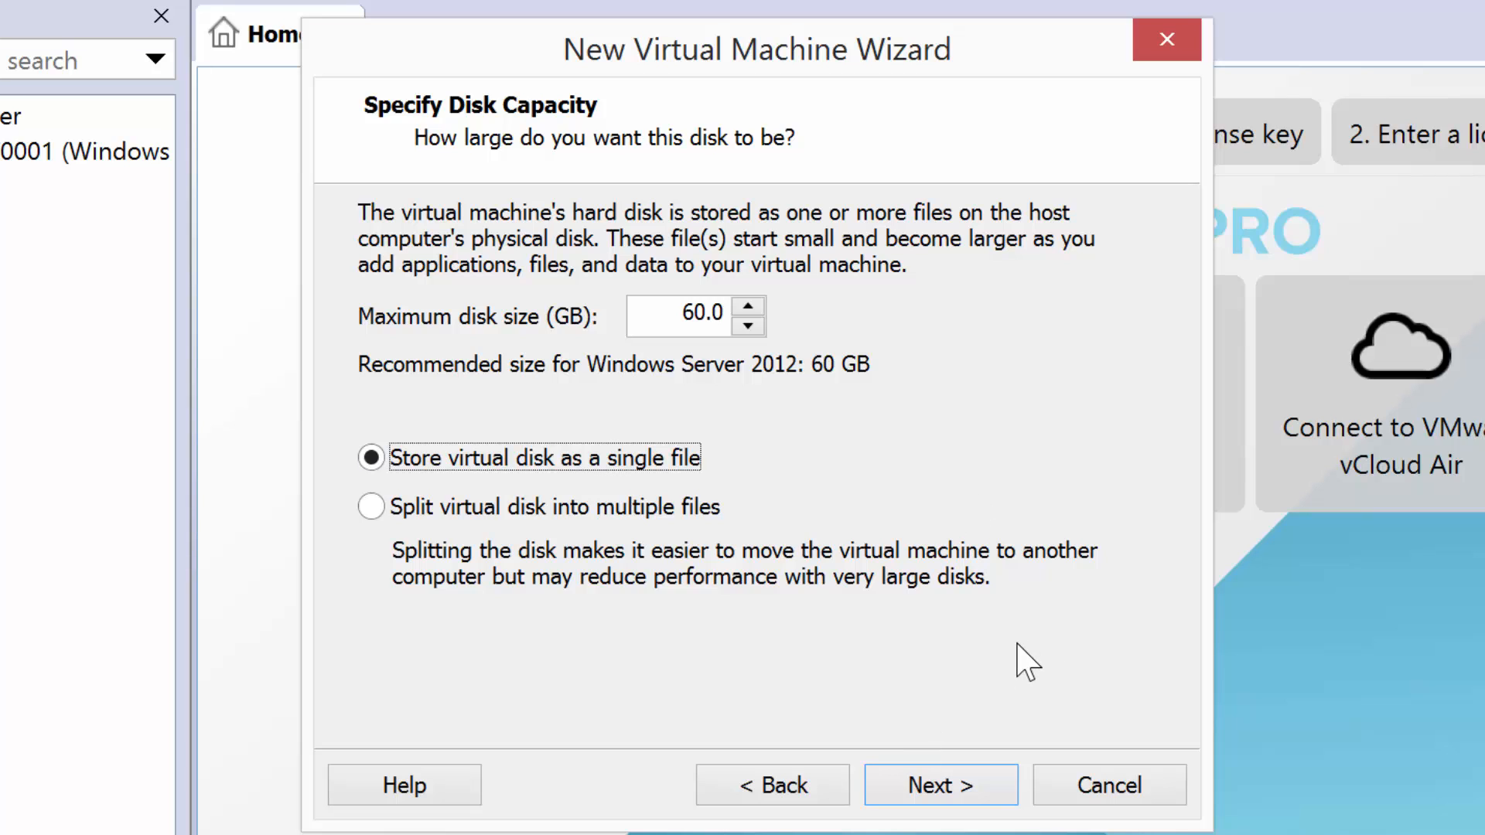
{"action": "left_click", "coordinate": [956, 789]}
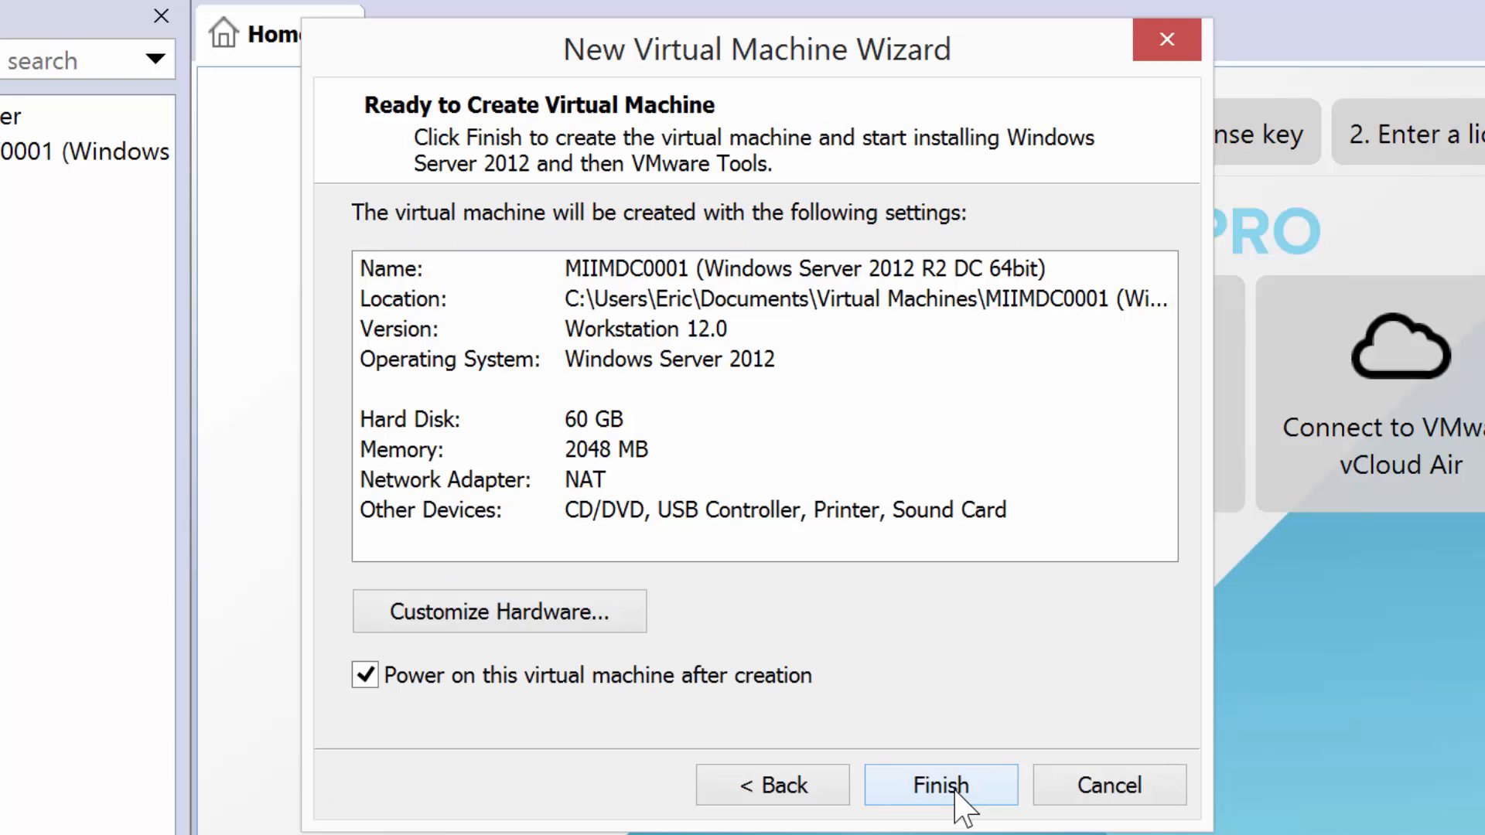
Customize the hardware to give the virtual machine 8192 MB of memory, and finish creating it with power-on after creation
{"action": "left_click", "coordinate": [495, 617]}
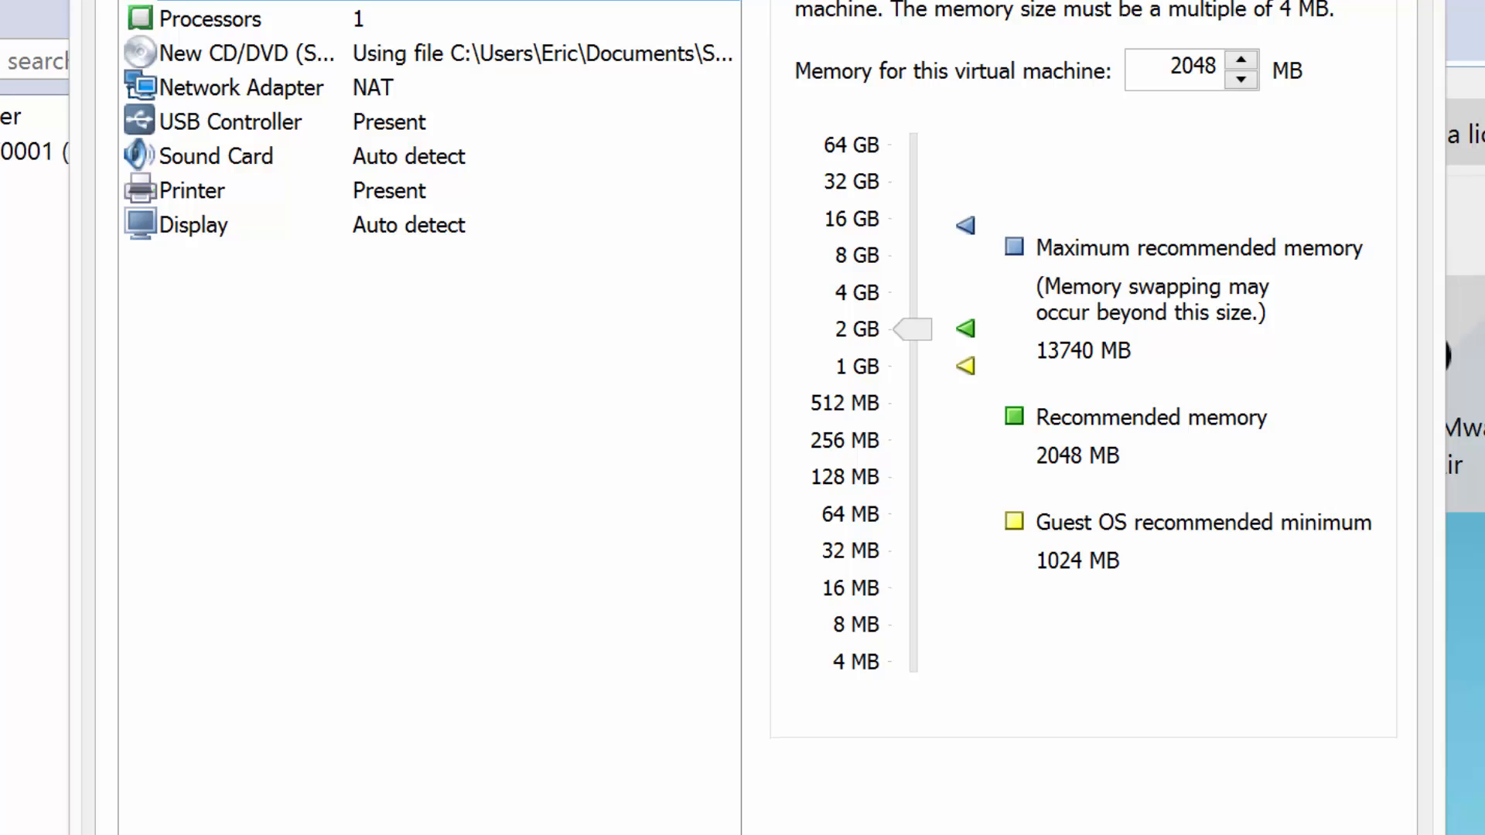
{"action": "left_click_drag", "start_coordinate": [742, 0], "coordinate": [742, 44]}
{"action": "left_click_drag", "start_coordinate": [902, 371], "coordinate": [835, 314]}
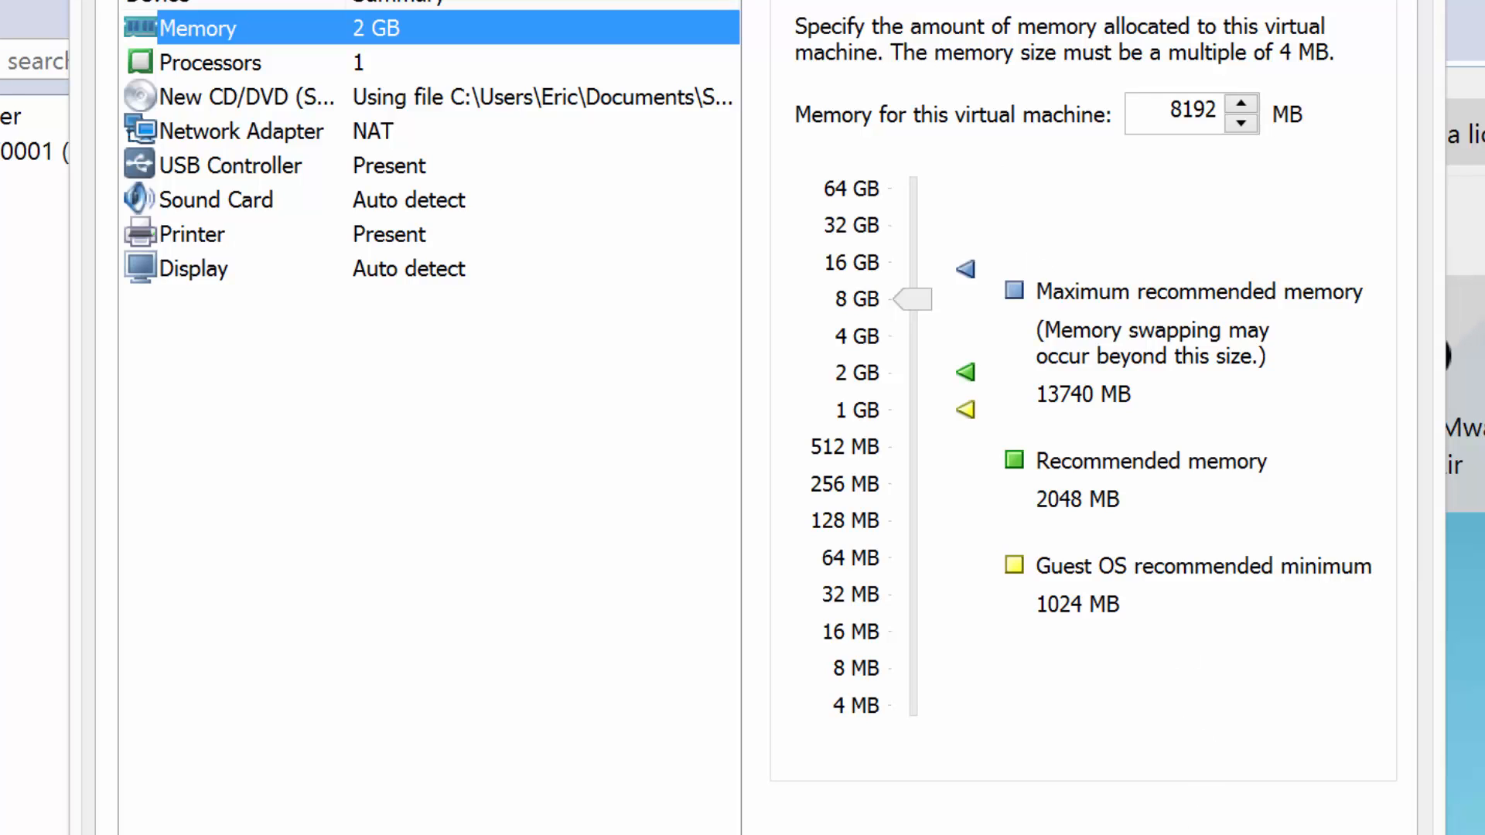
{"action": "left_click", "coordinate": [1170, 834]}
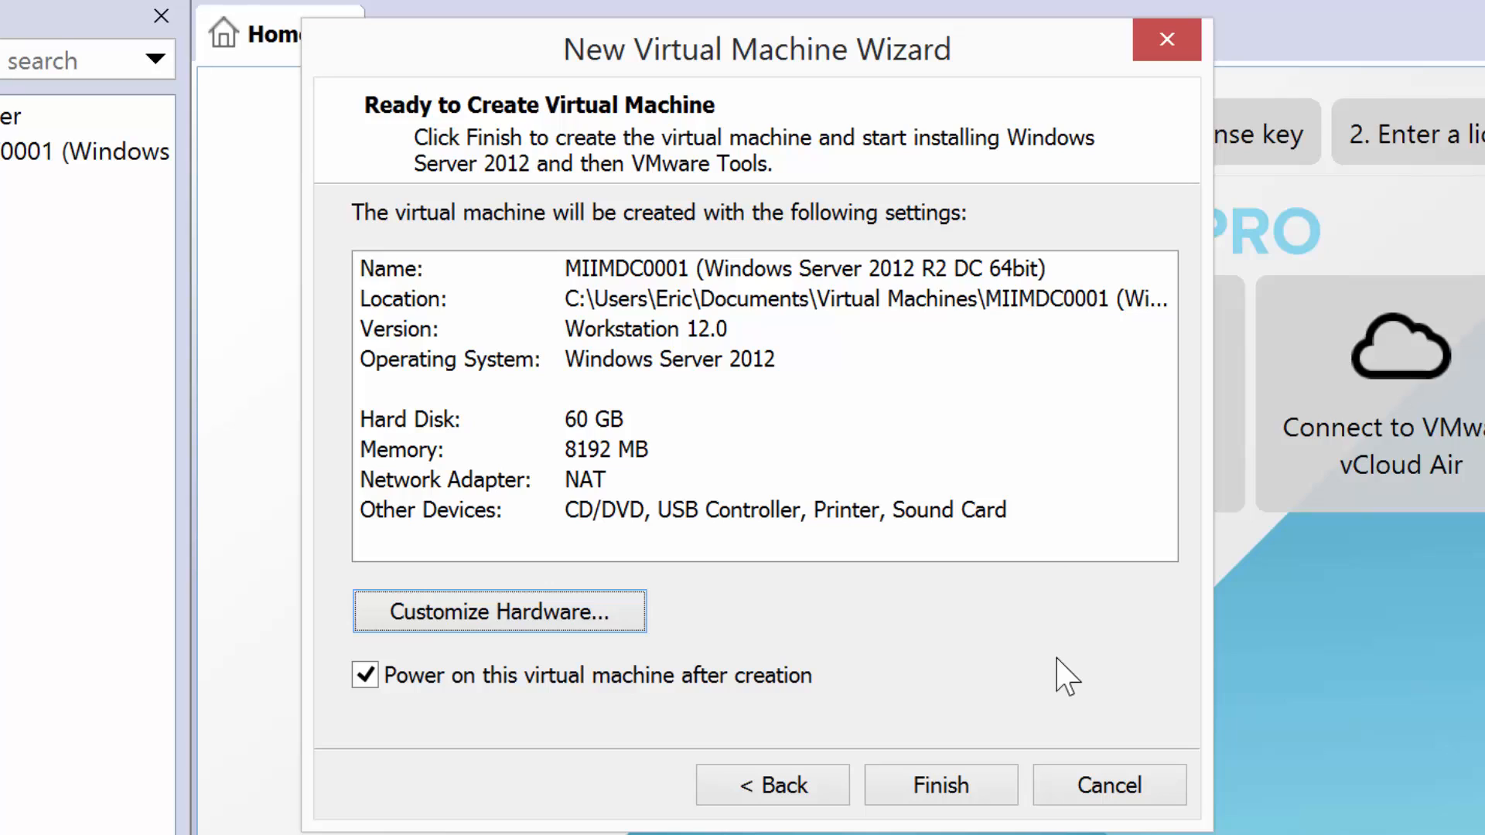
{"action": "left_click", "coordinate": [953, 790]}
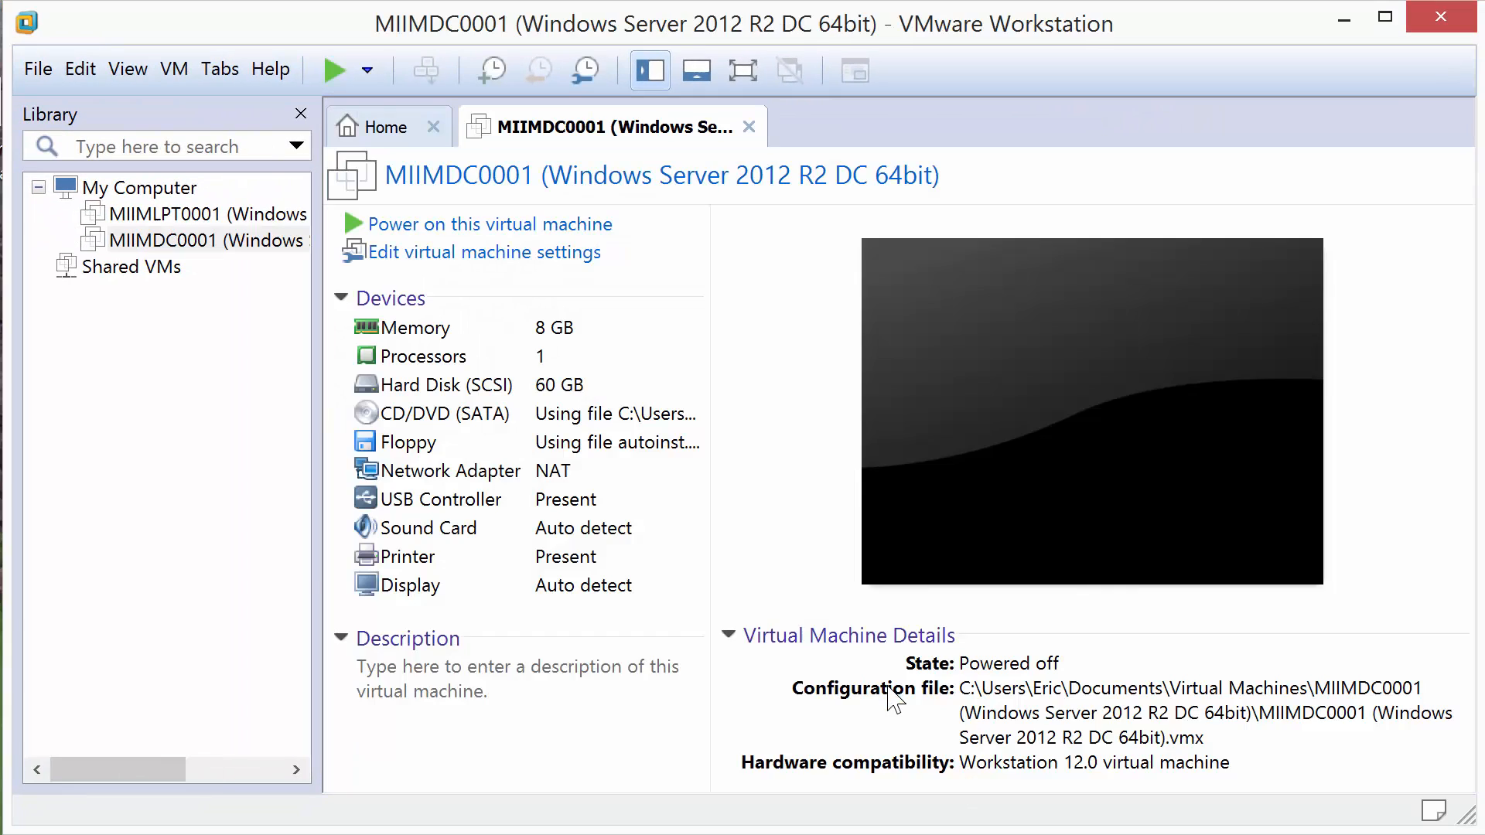
Sign in to the installed Windows Server 2012 R2 guest with the account password
{"action": "left_click", "coordinate": [875, 450]}
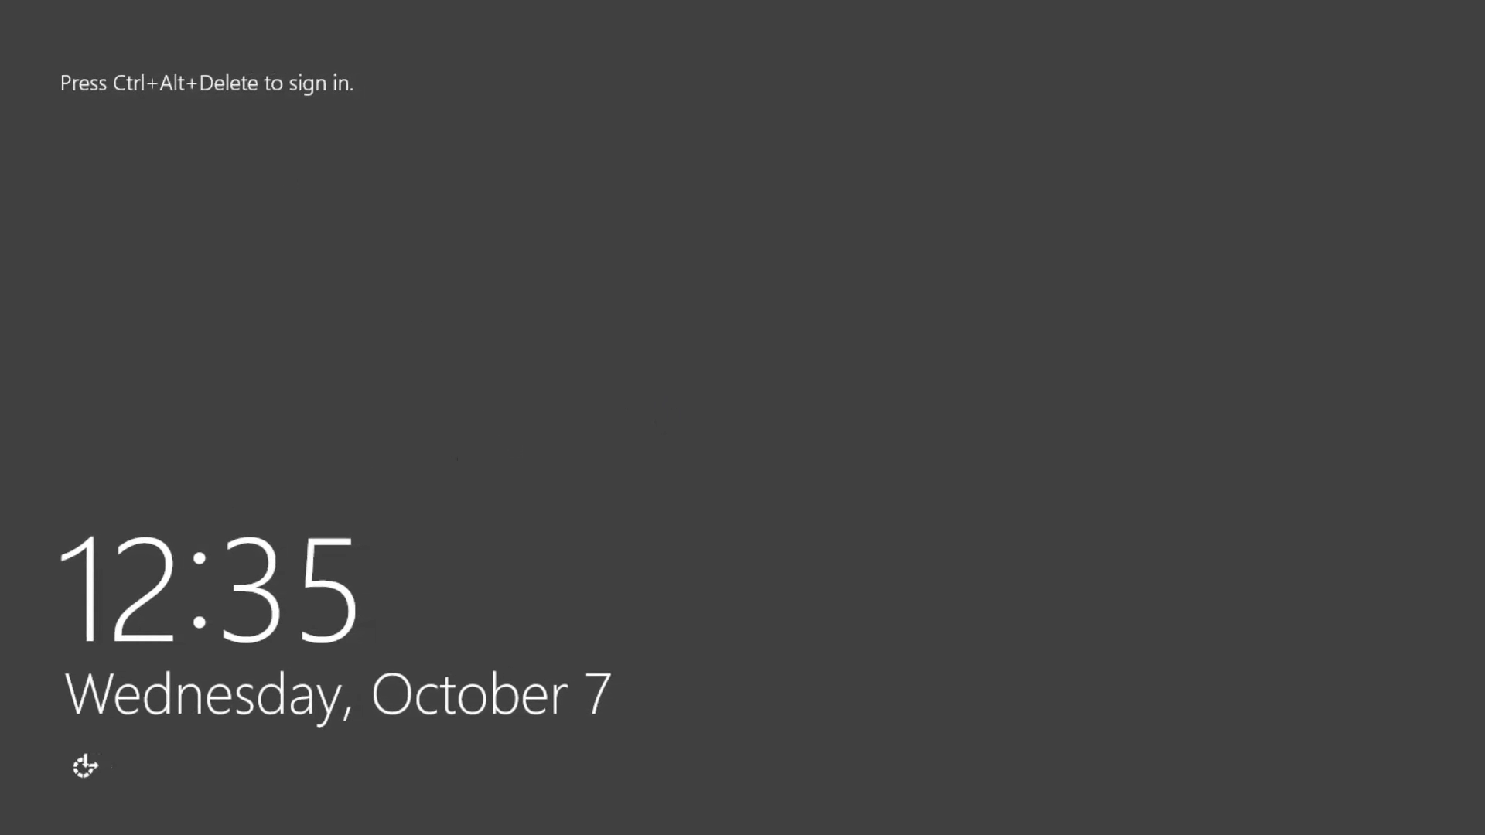
{"action": "key", "text": "ctrl+alt+Delete"}
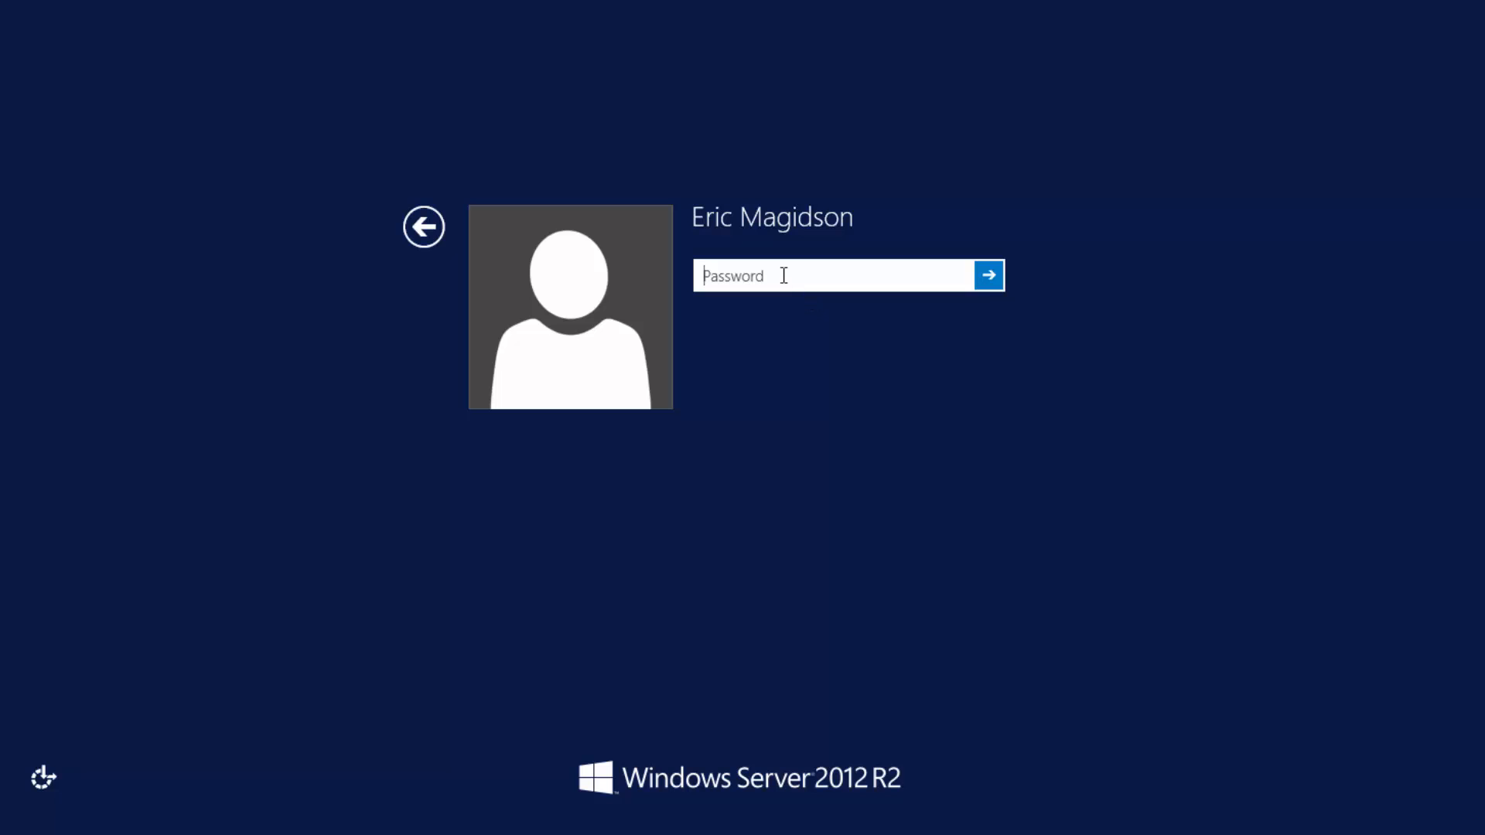
{"action": "type", "text": "••••••••••••"}
{"action": "key", "text": "Return"}
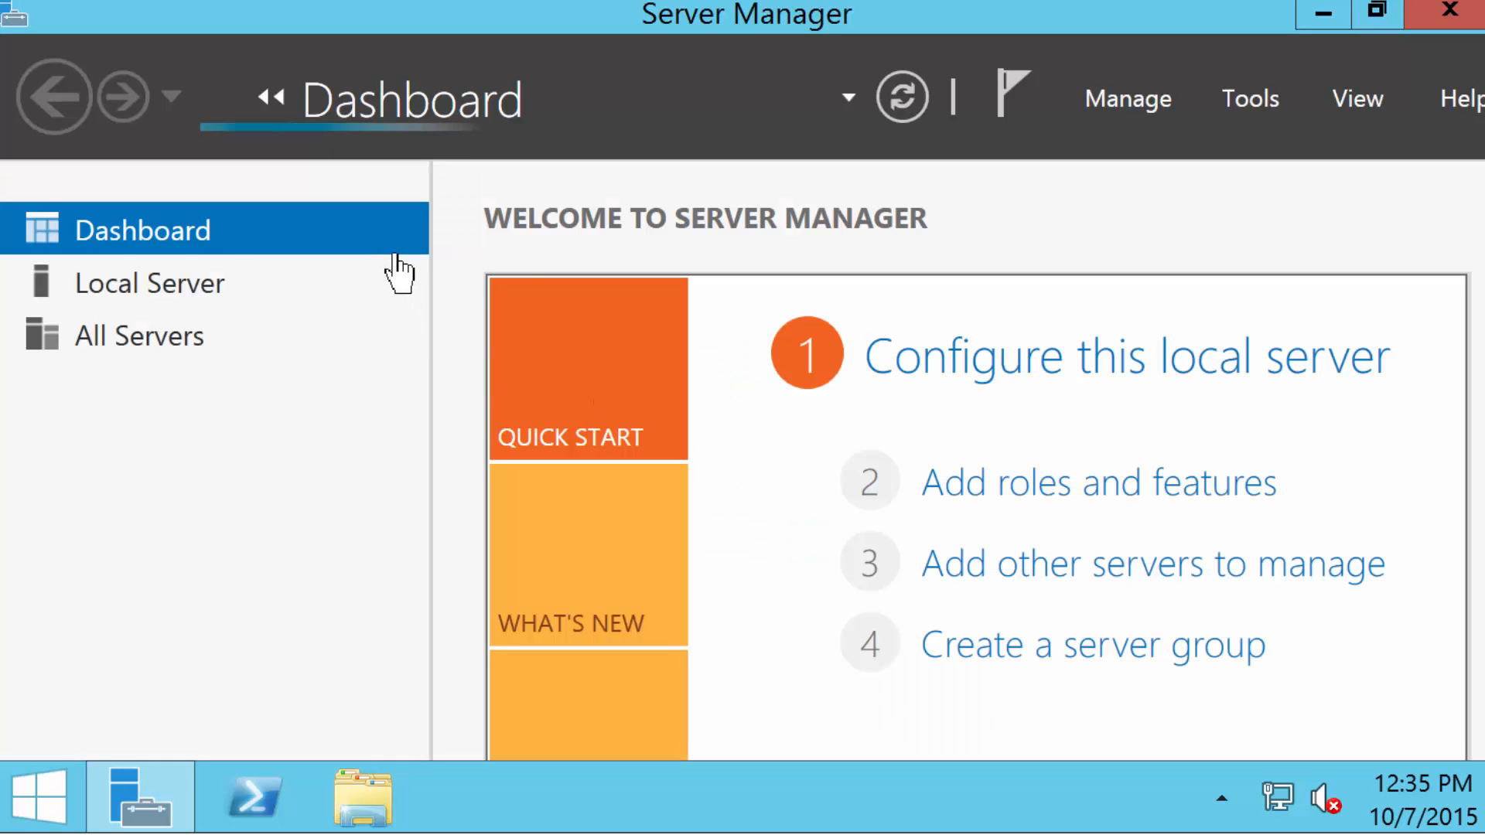
{"action": "left_click", "coordinate": [1265, 100]}
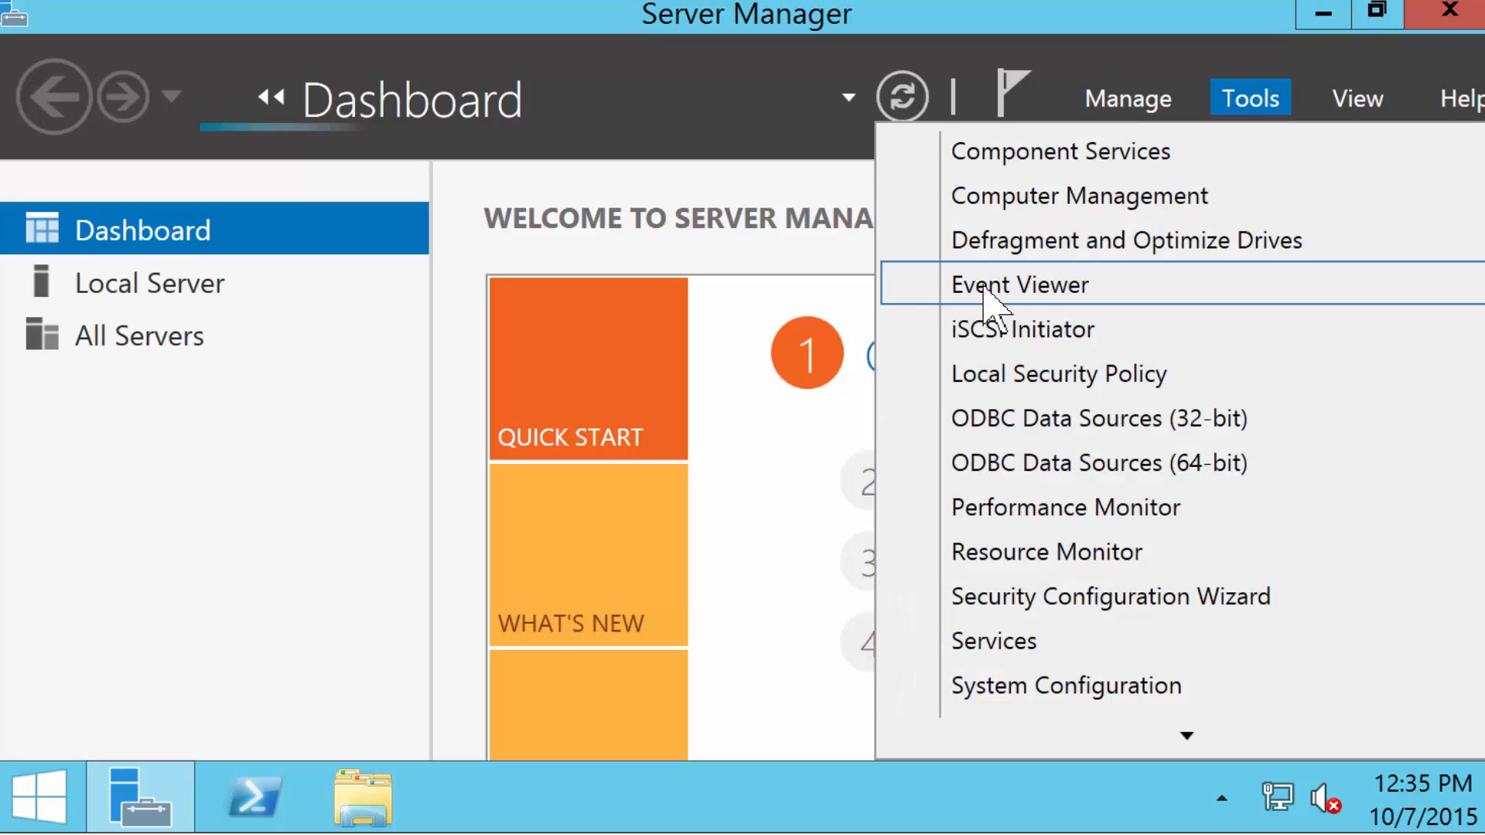
{"action": "scroll", "coordinate": [1054, 281], "scroll_direction": "down", "scroll_amount": 1}
{"action": "key", "text": "Escape"}
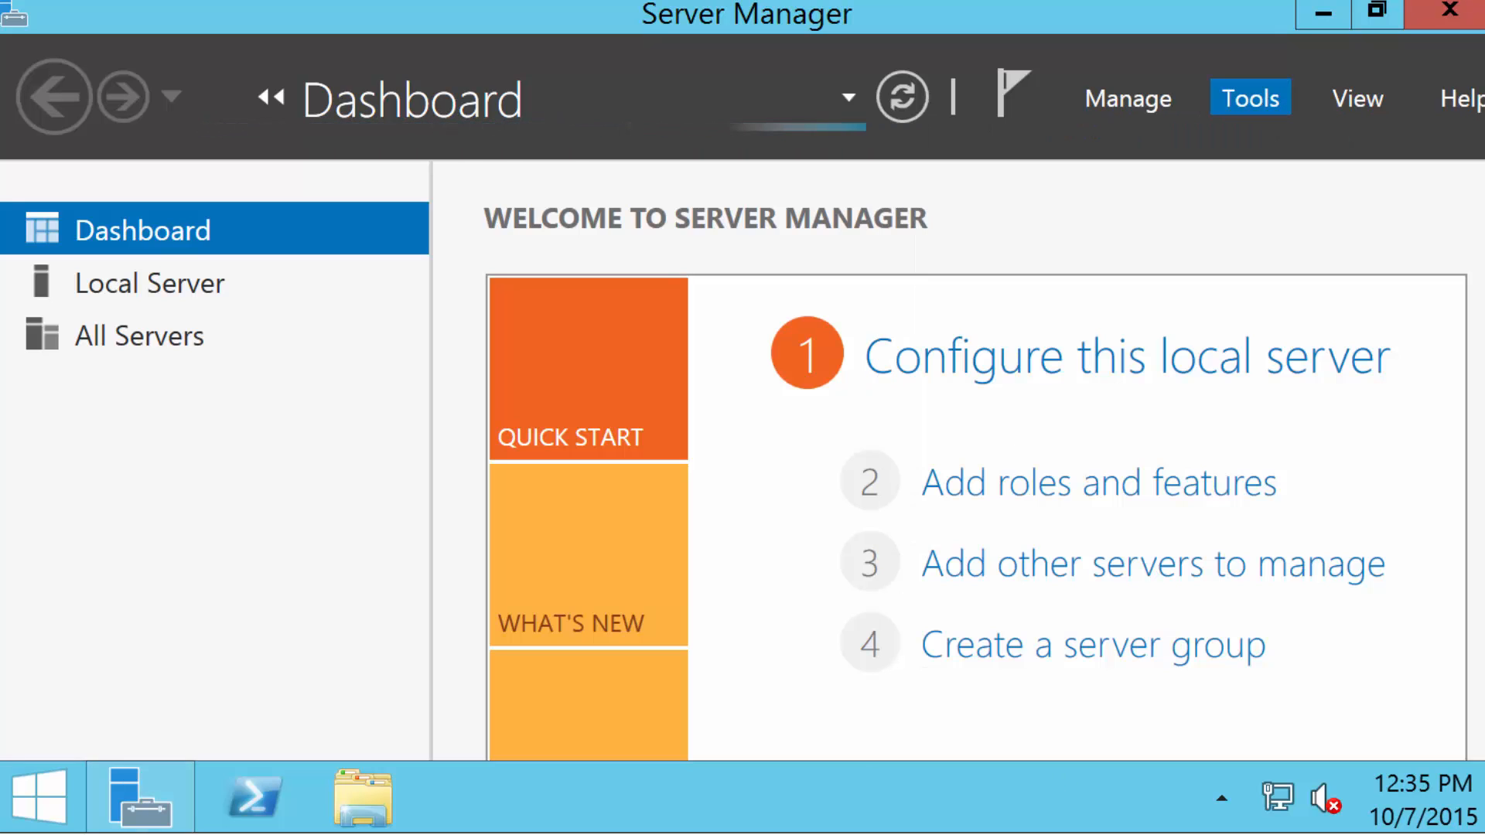